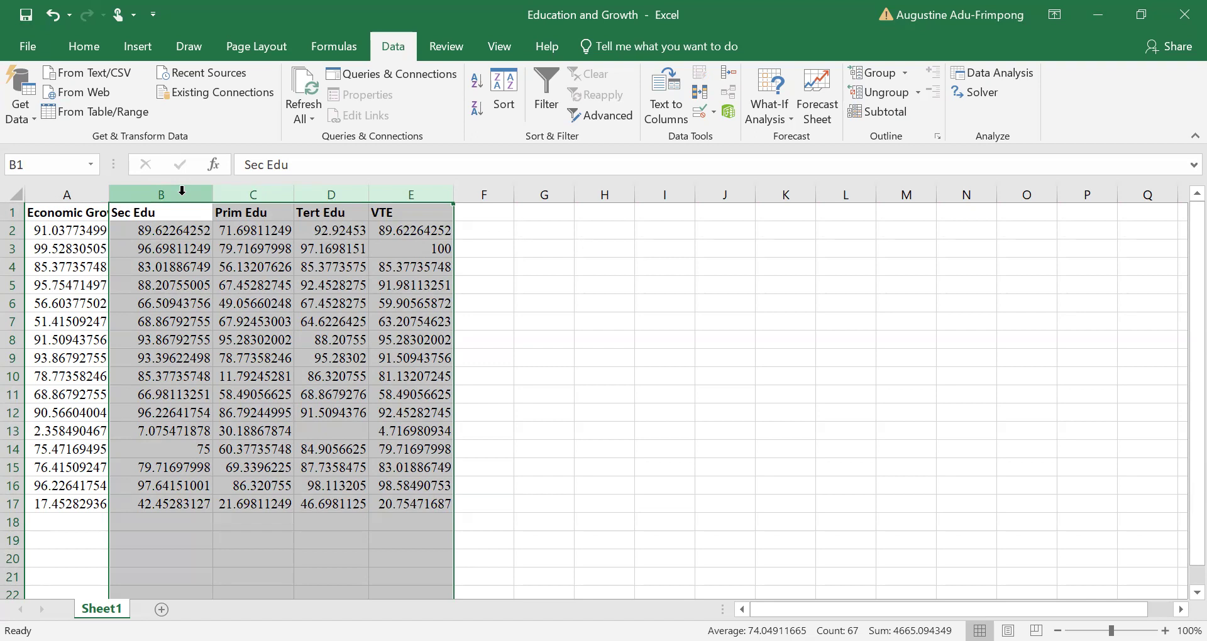
click(227, 194)
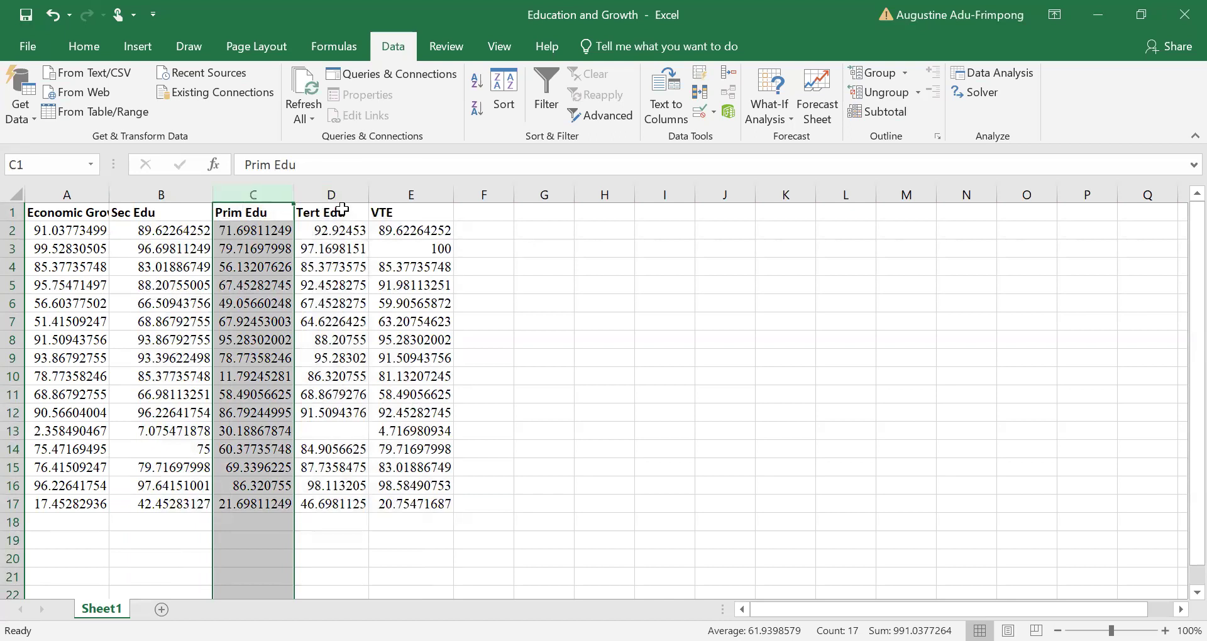
click(330, 191)
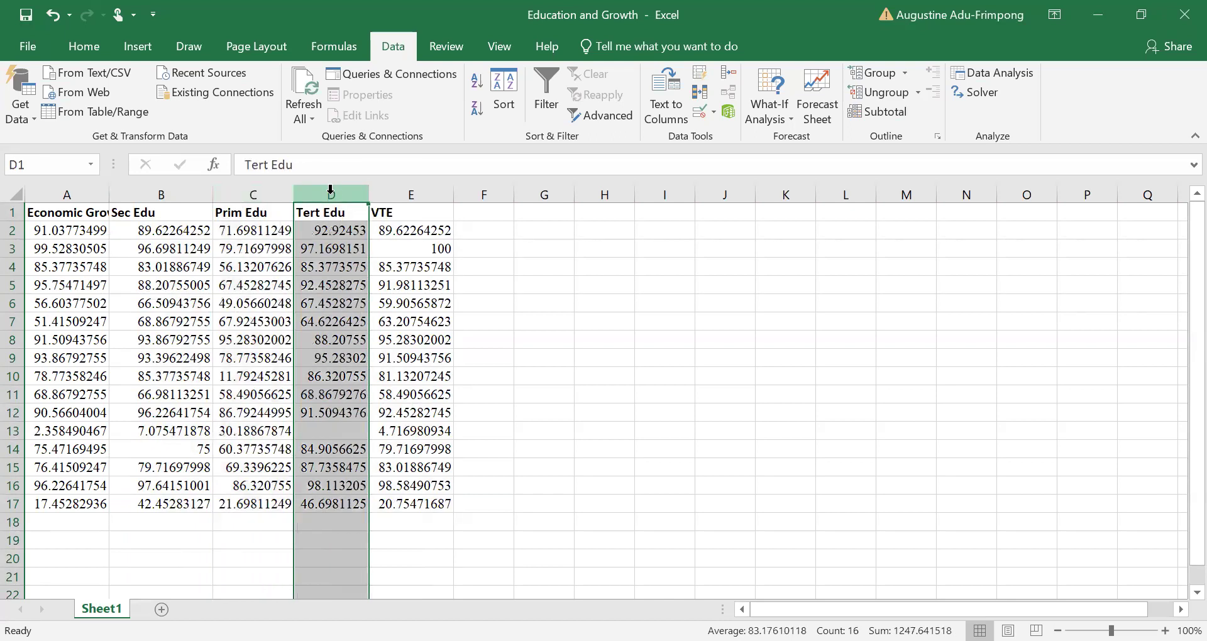
click(410, 190)
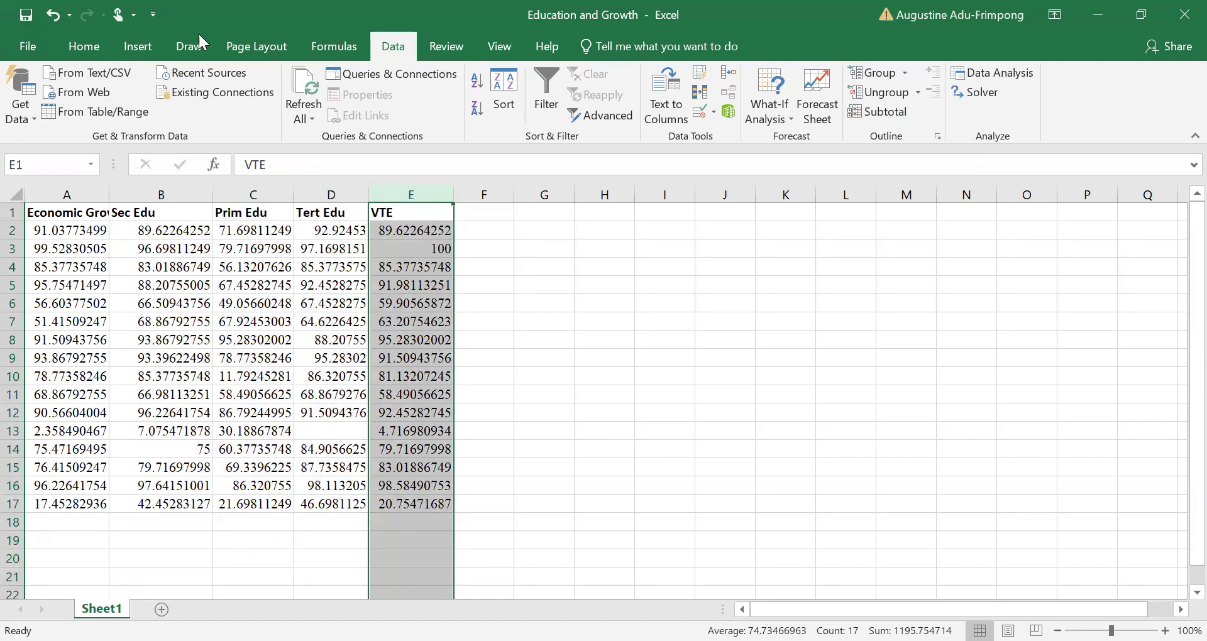
click(88, 46)
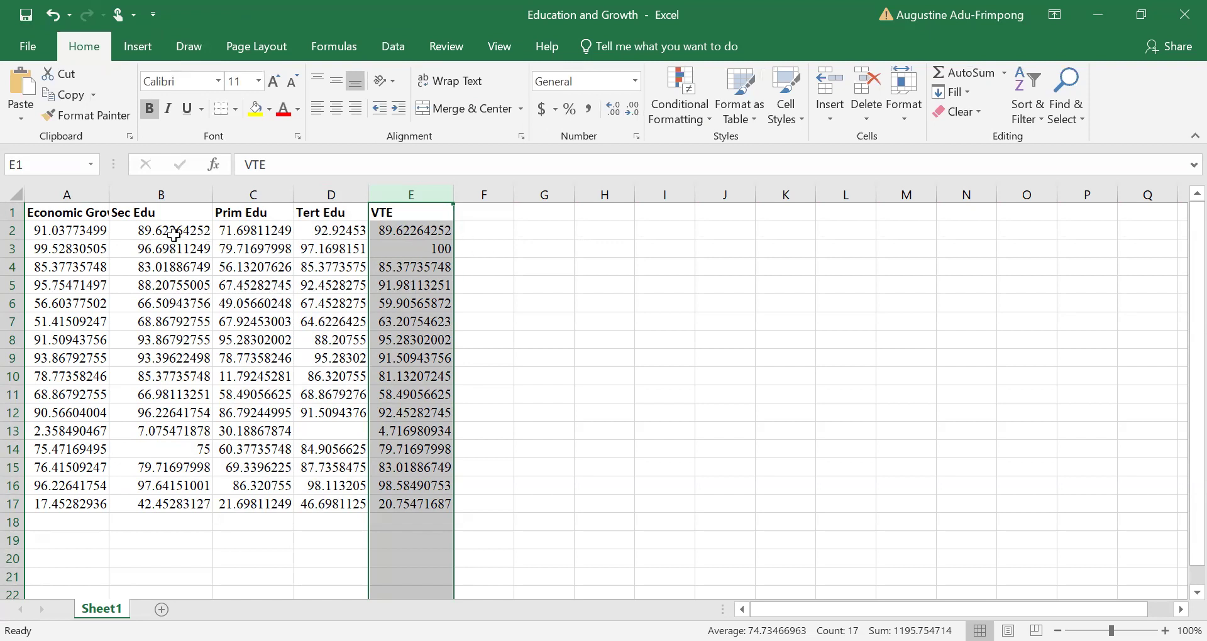
click(65, 212)
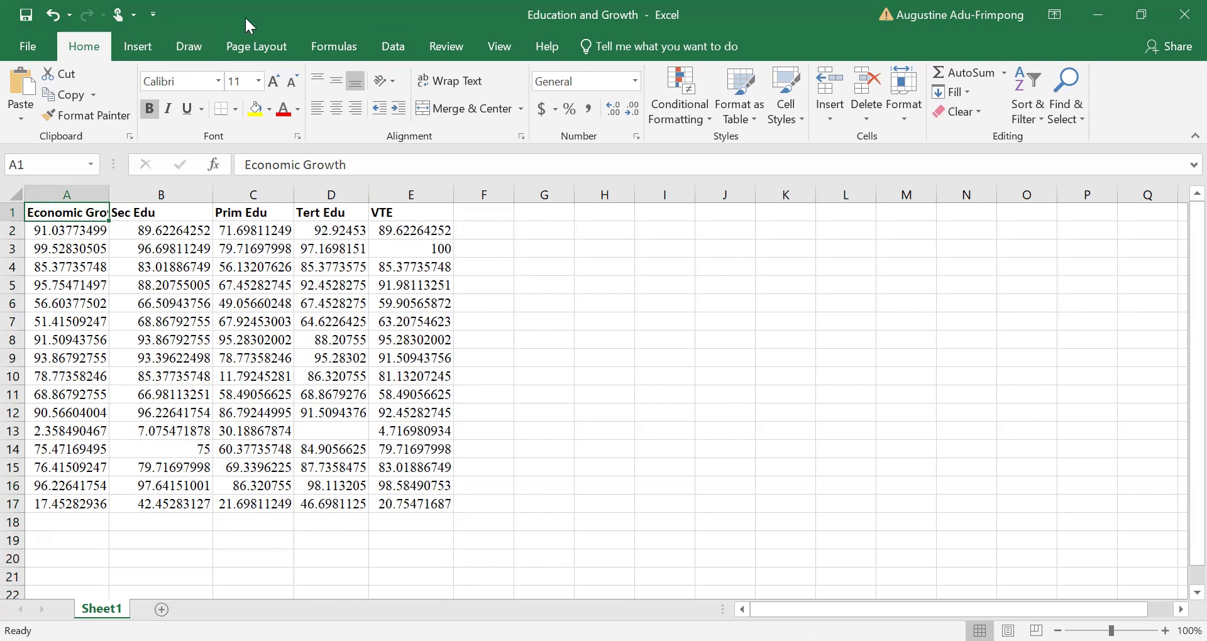
- Start a Descriptive Statistics analysis with the input range A1:E17, covering all five data columns and their headings
click(393, 47)
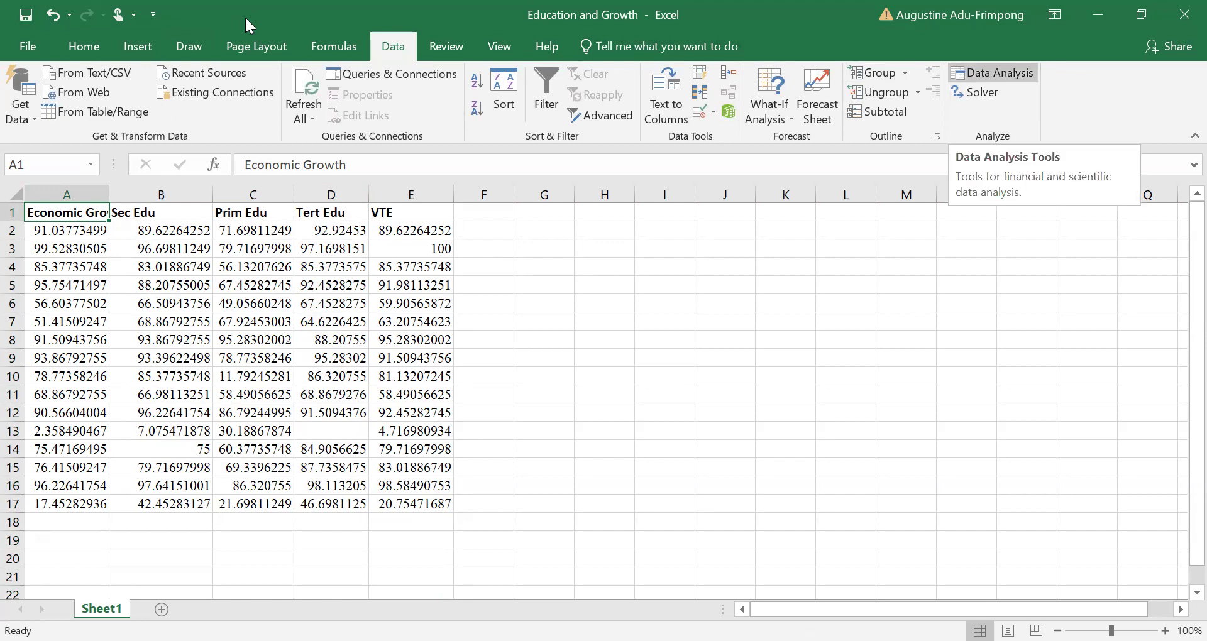
click(992, 73)
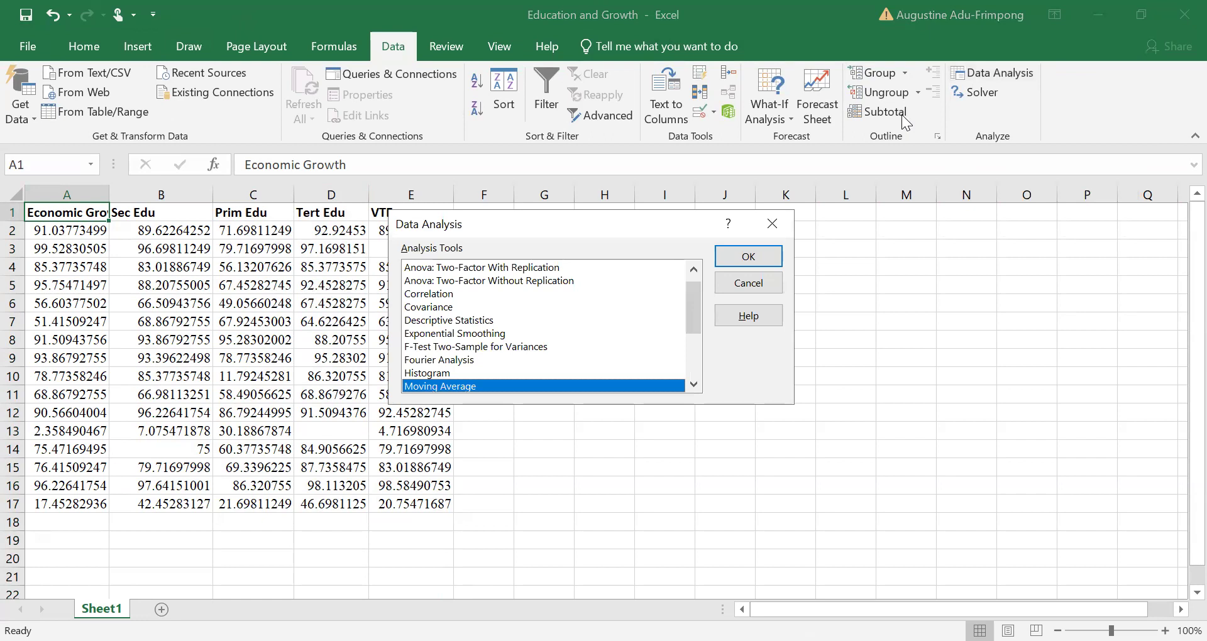
click(479, 320)
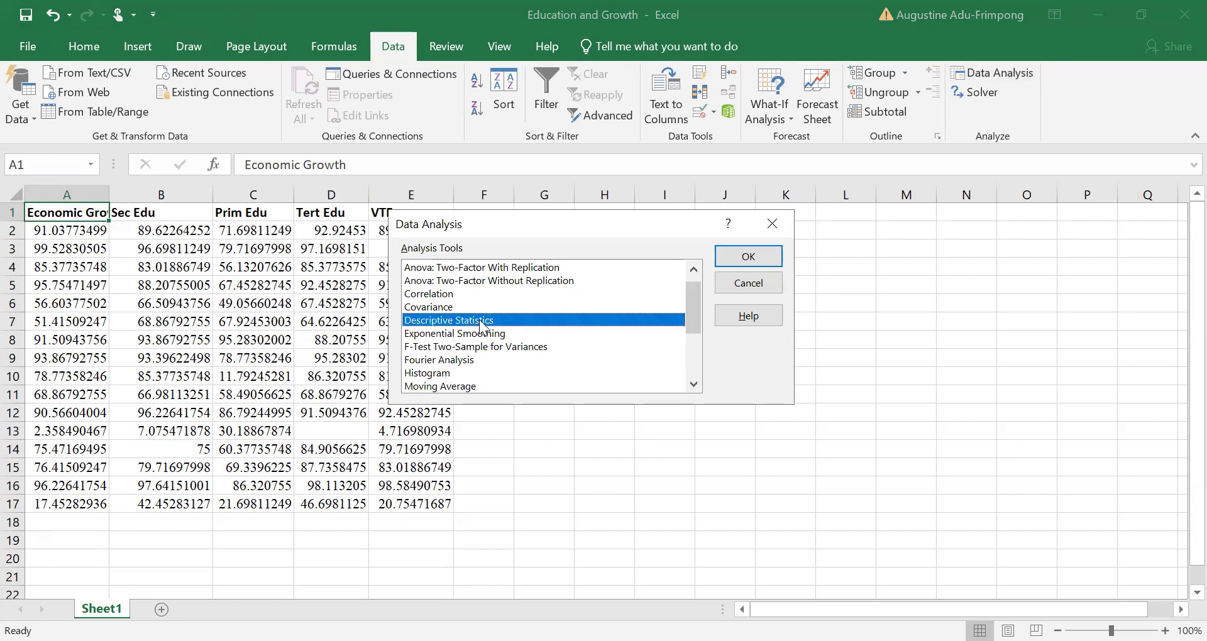
click(764, 260)
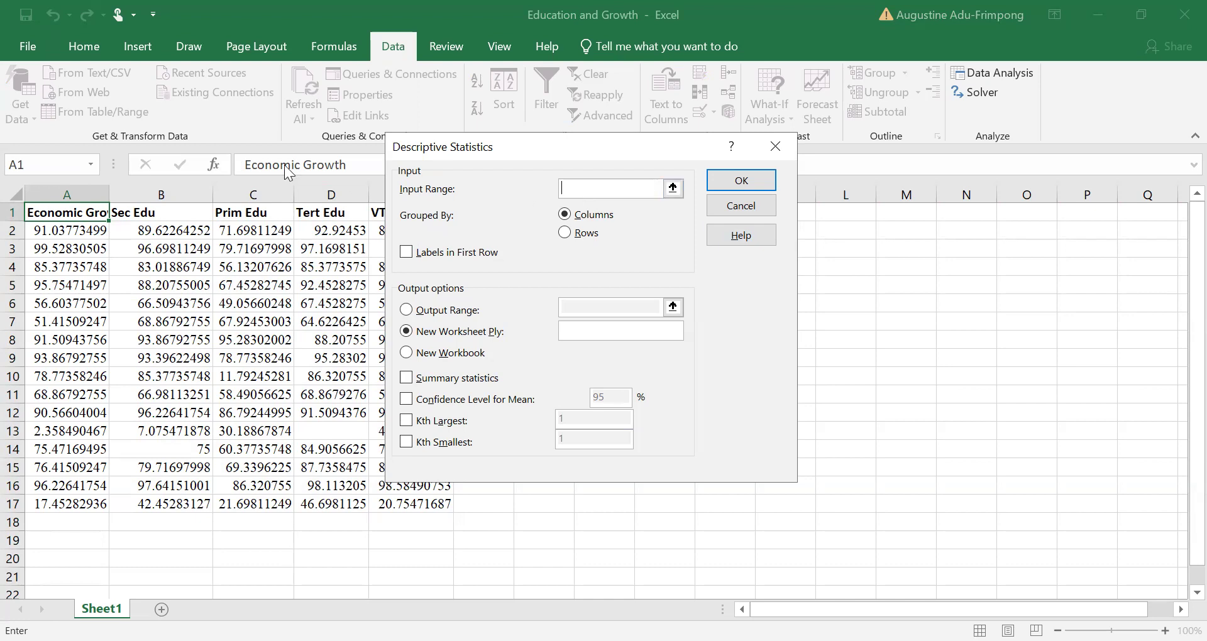
drag(40, 210, 377, 257)
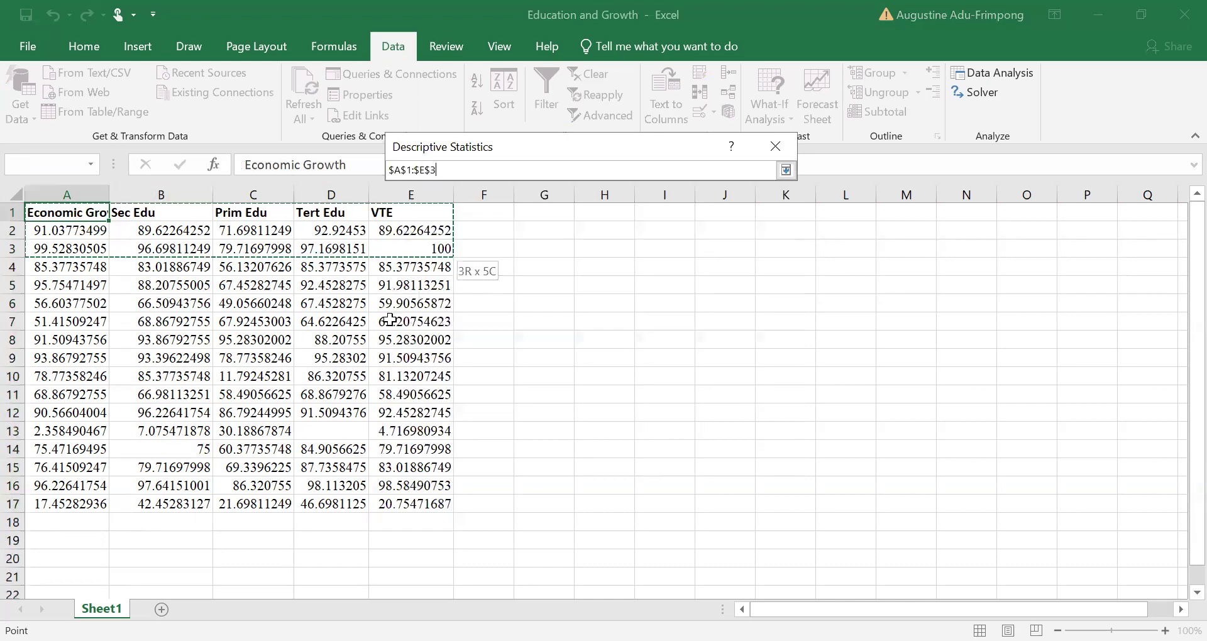
drag(394, 486, 394, 496)
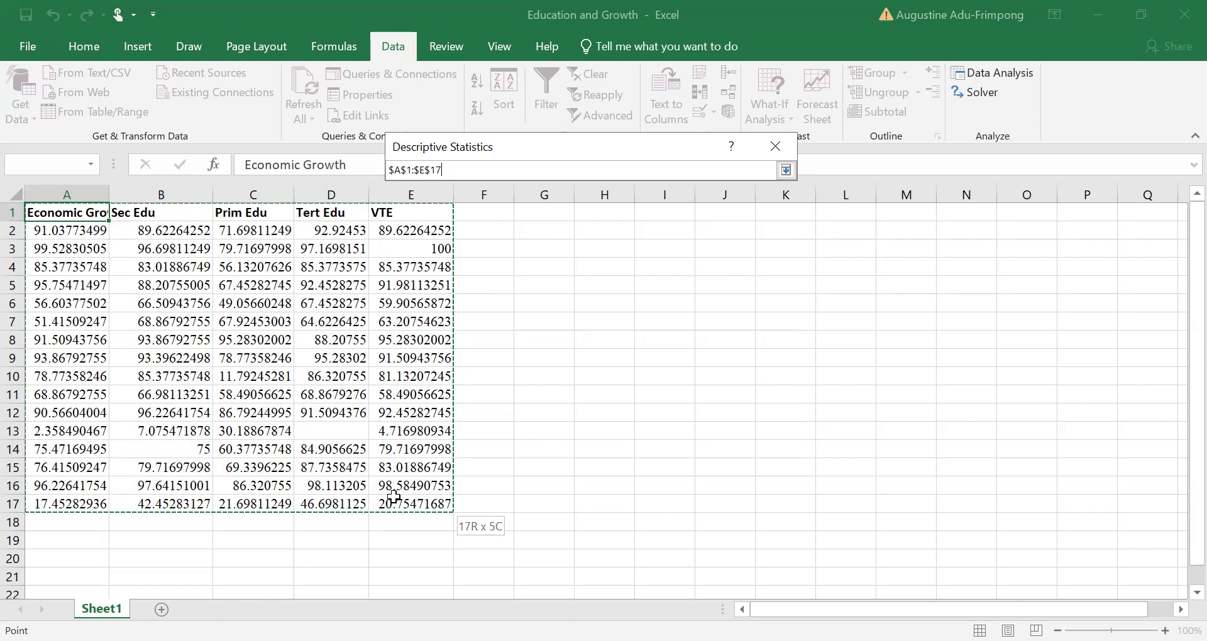
drag(394, 496, 393, 496)
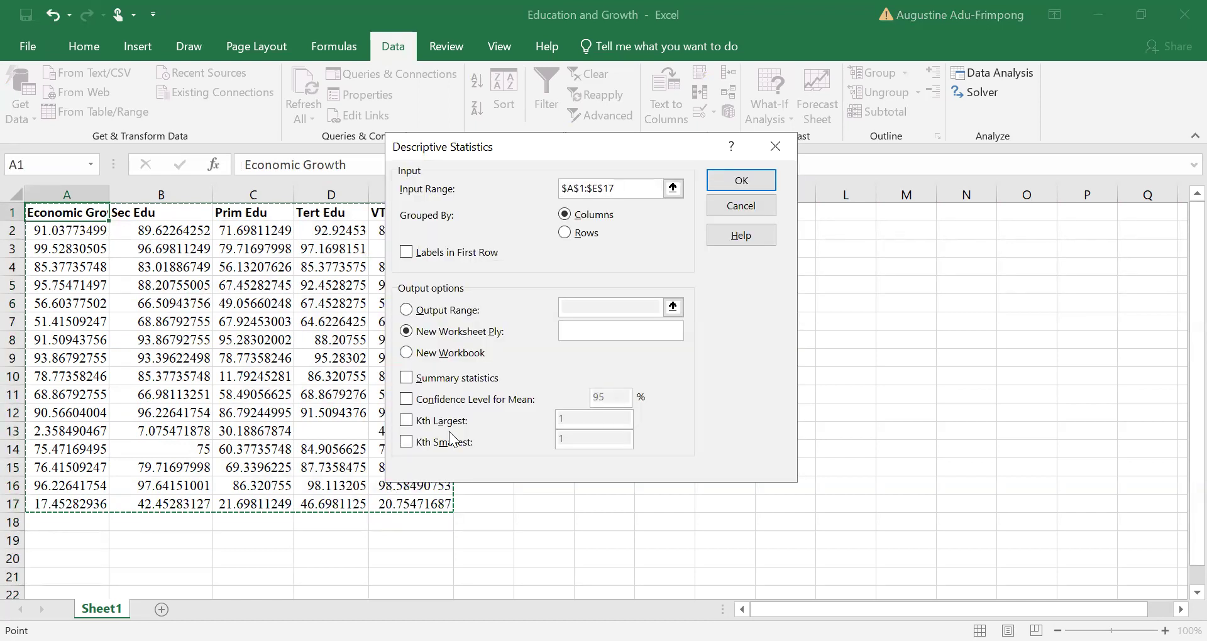
click(631, 196)
- Treat the first row as labels, include summary statistics, and generate the descriptive statistics on a new worksheet
click(406, 252)
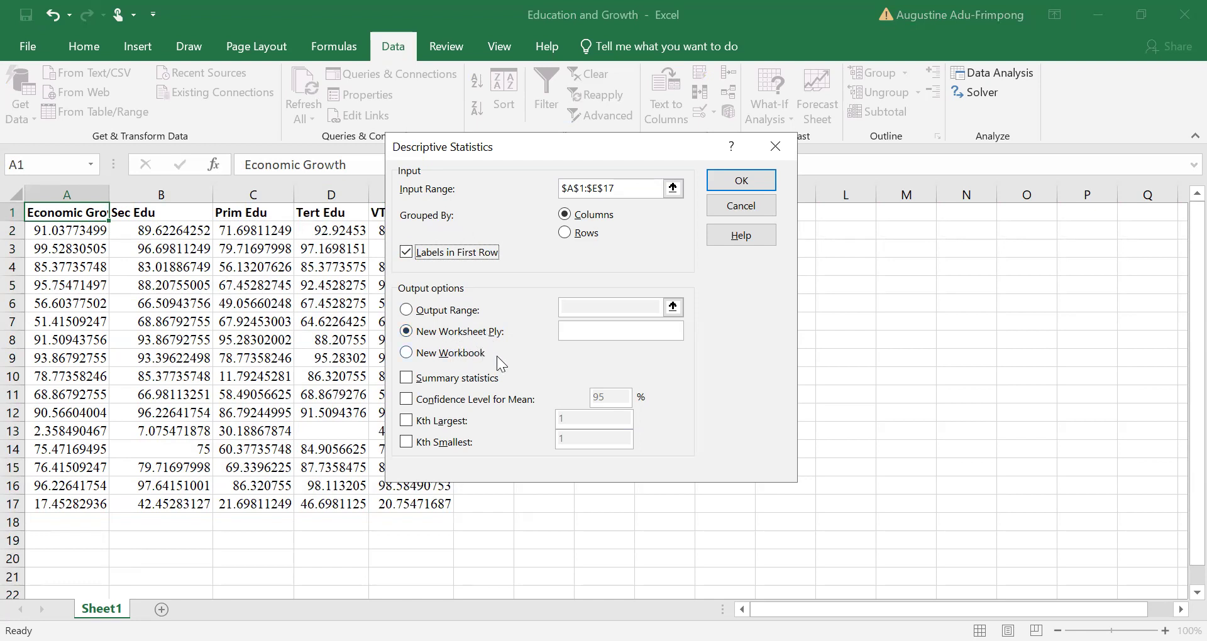
click(405, 379)
click(748, 179)
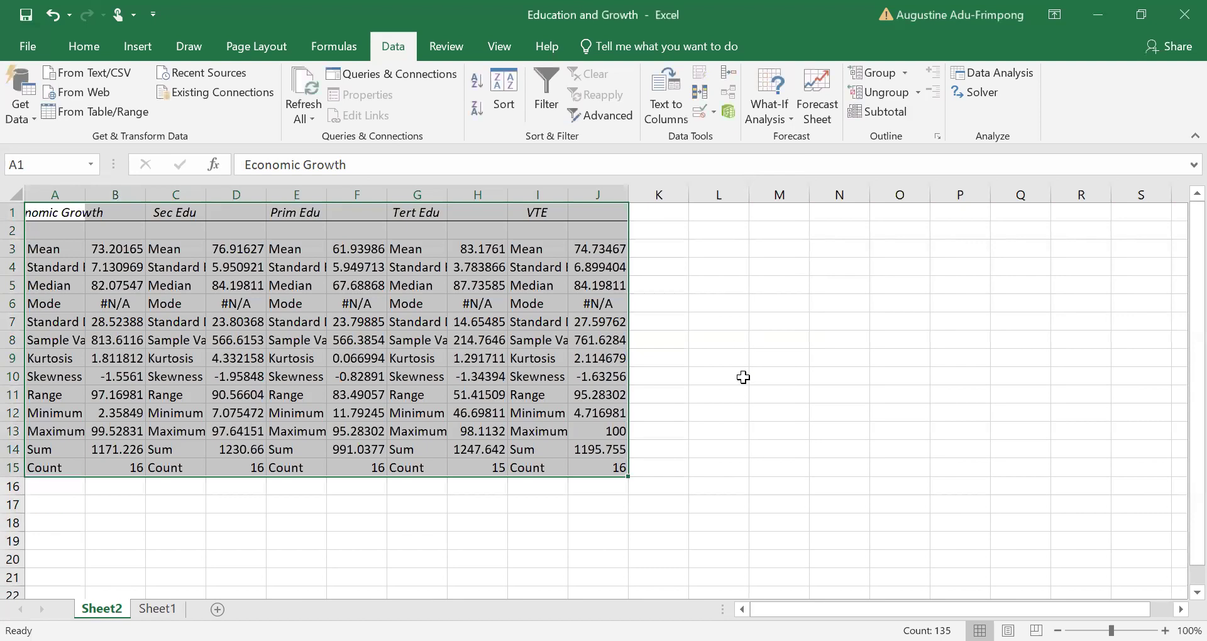
- Widen columns A through G of the statistics output to give the labels and values more room
click(625, 476)
drag(83, 194, 118, 194)
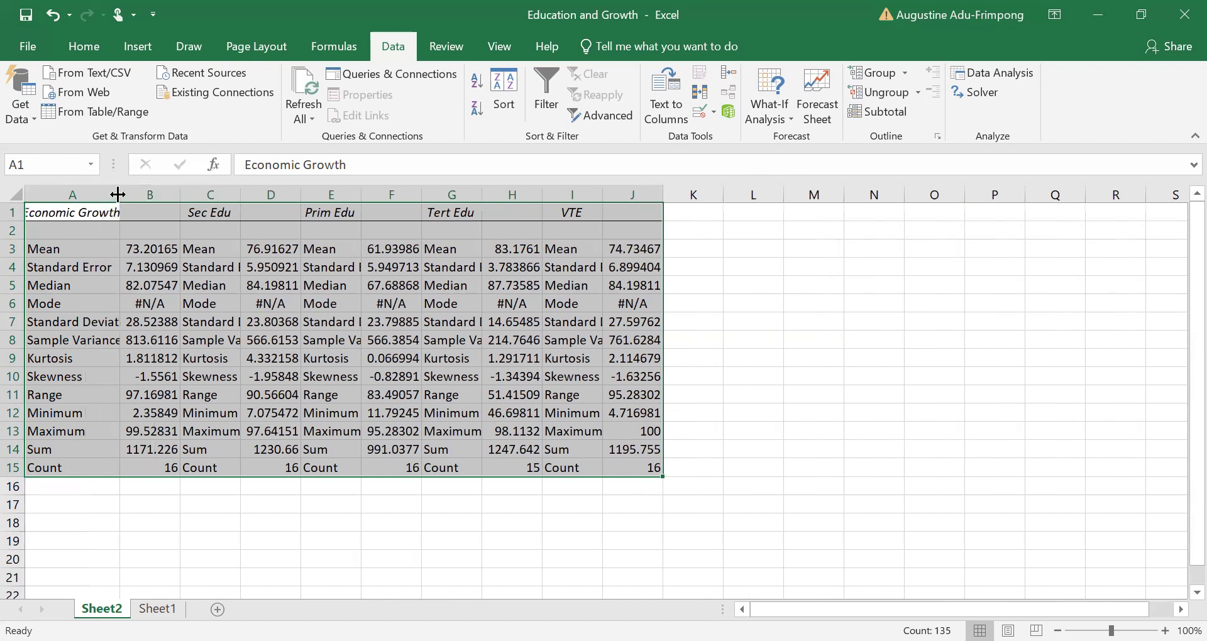
drag(119, 194, 535, 194)
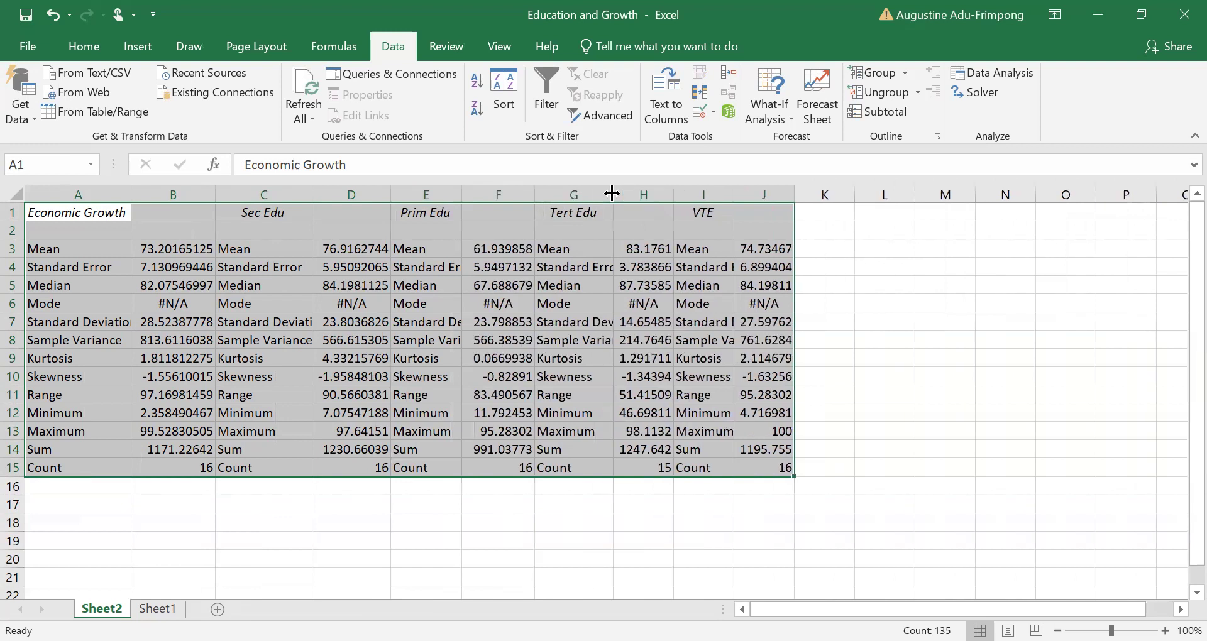
click(842, 485)
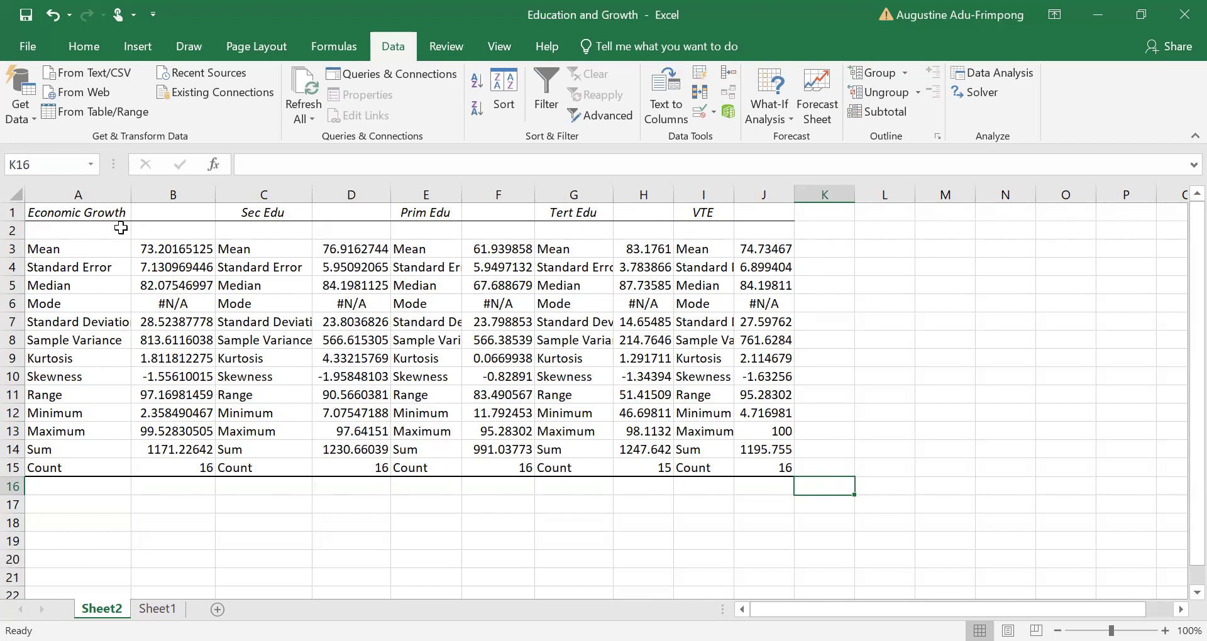
- Move the Economic Growth heading from A1 to B1, above its values
click(75, 212)
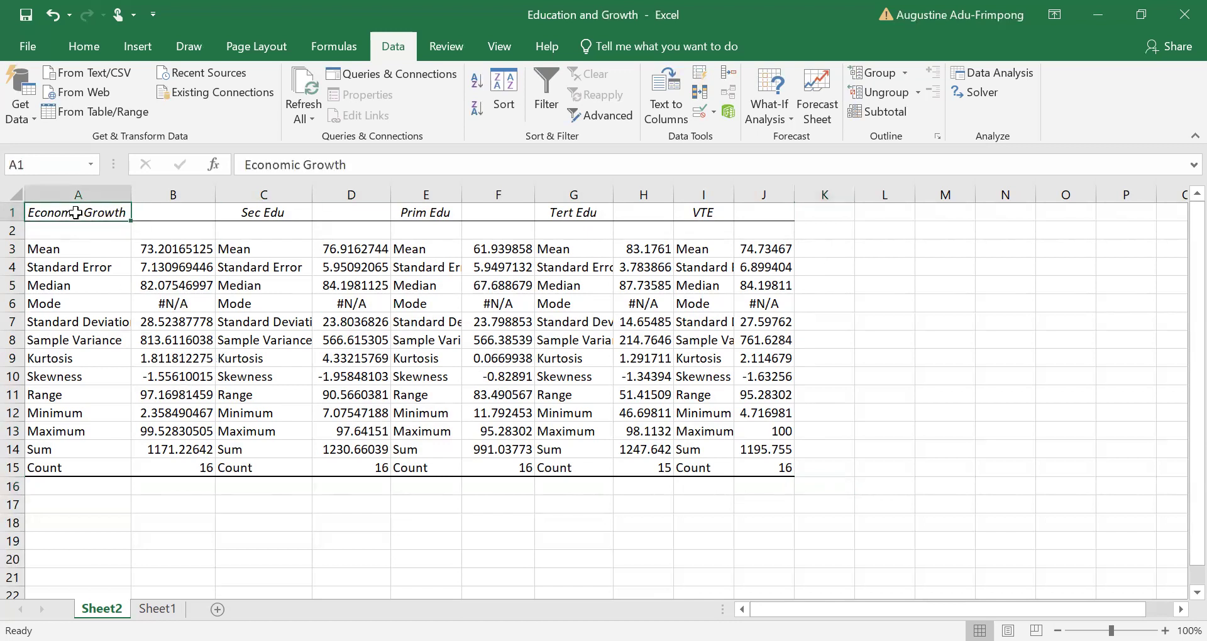
key(ctrl+c)
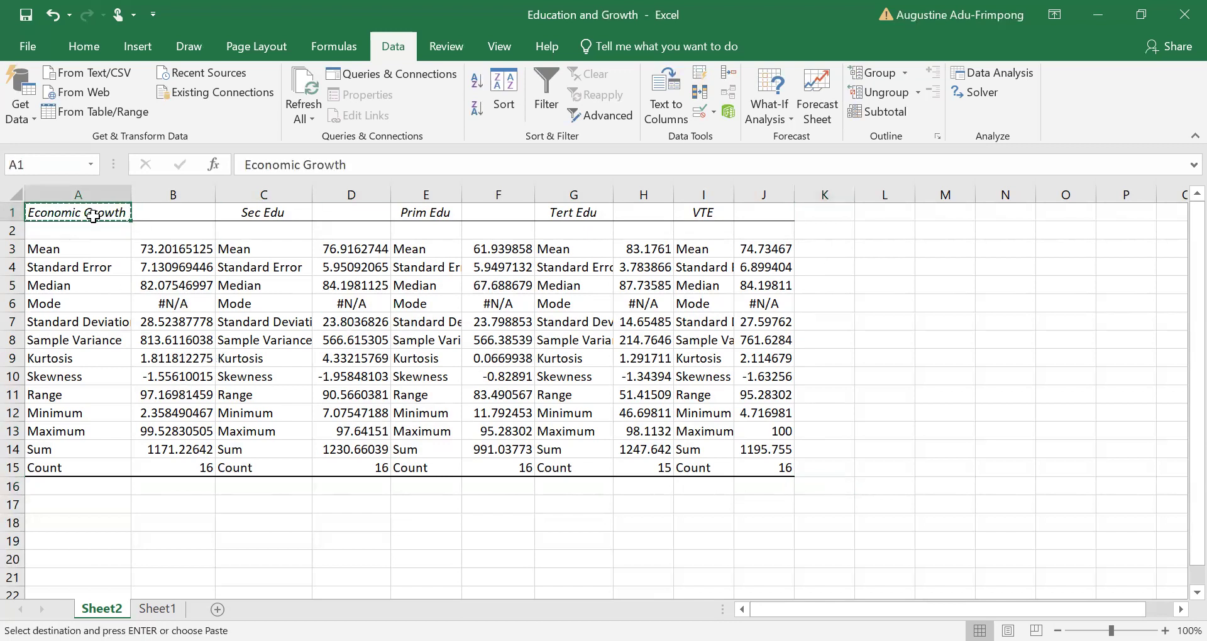
click(153, 217)
key(Return)
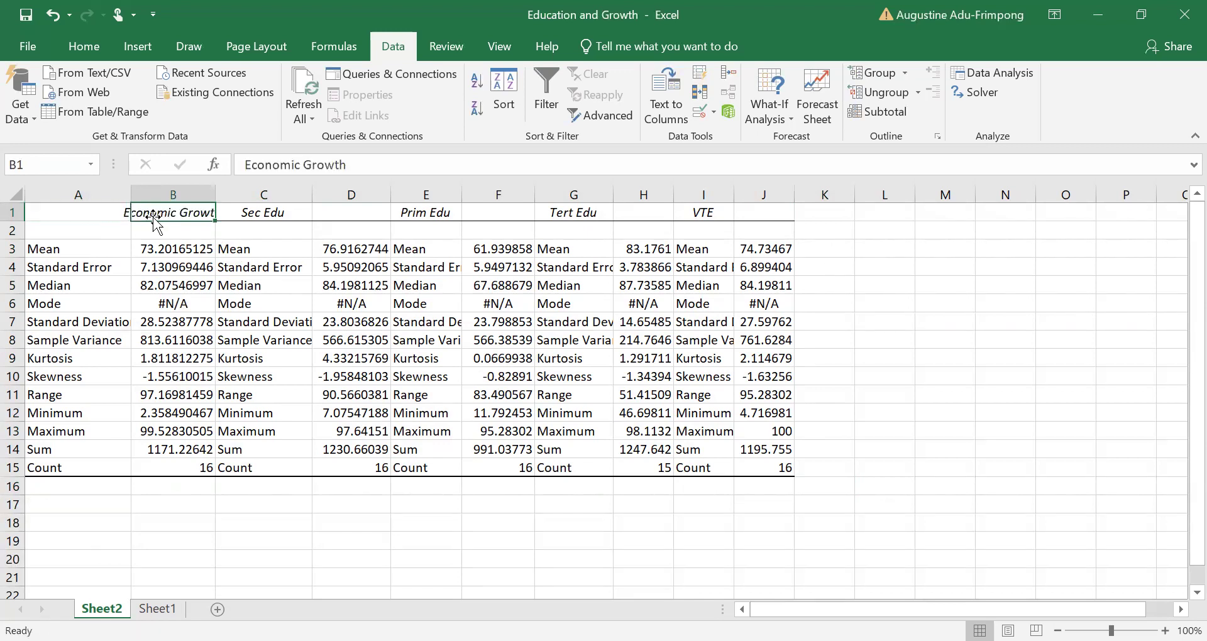
- Enter the heading STATISTICS in cell A1 above the statistic names
click(83, 213)
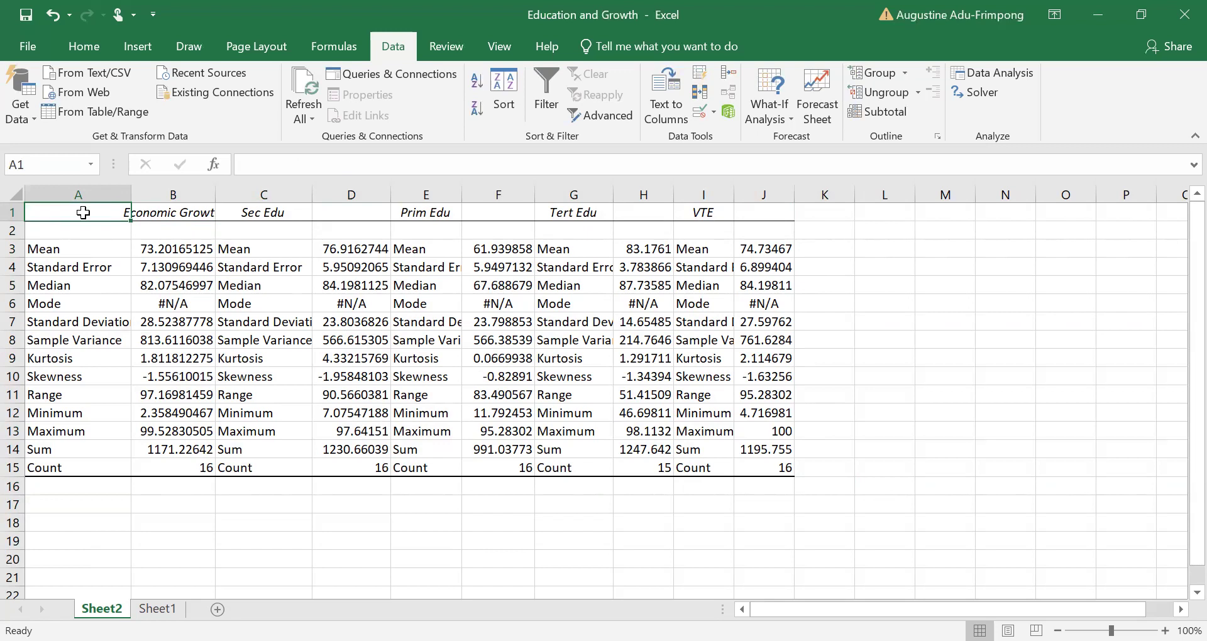
text(sTA)
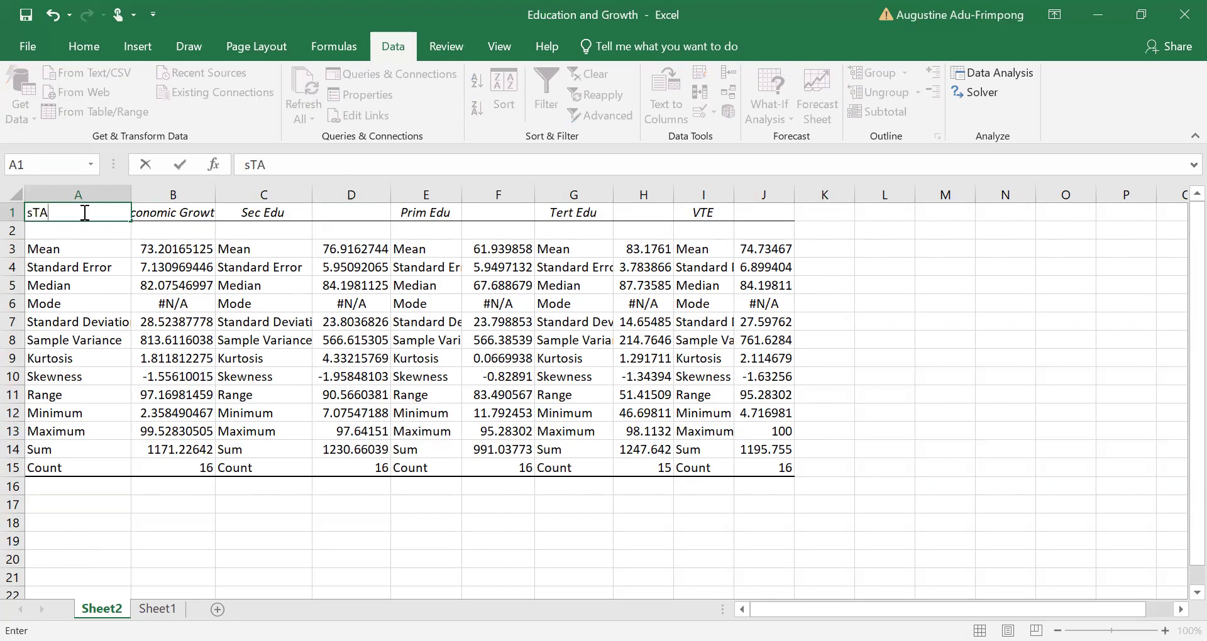
key(BackSpace)
key(BackSpace)
text(STATISTICS)
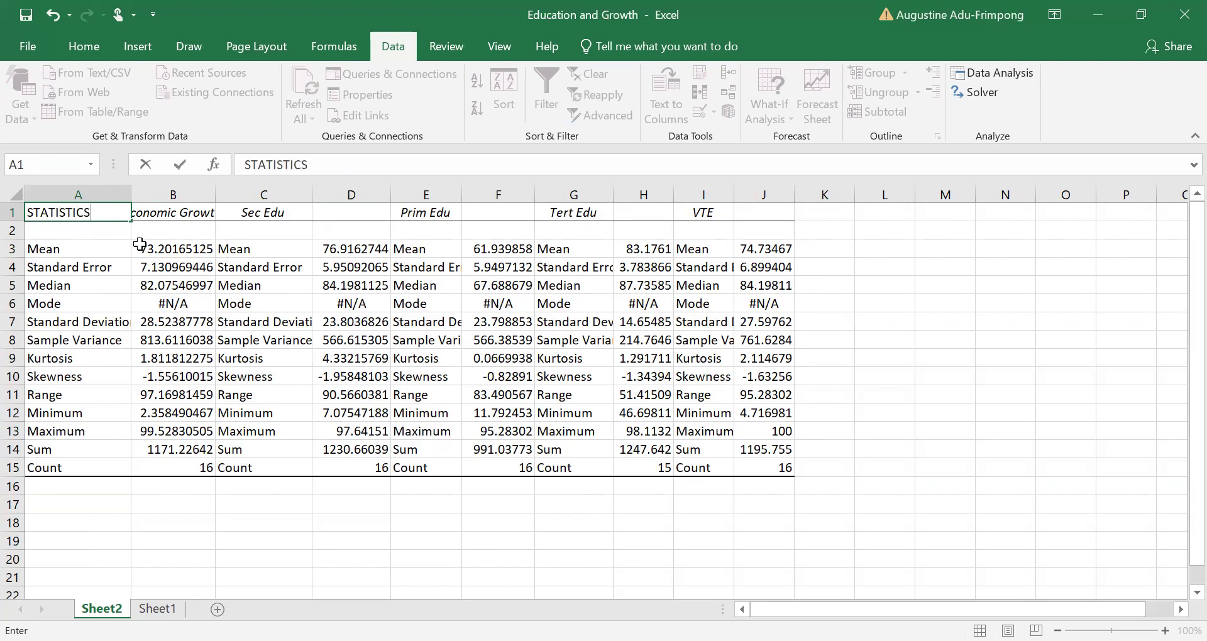
- Copy the Sec Edu heading from C1 into D1, above its values
click(251, 215)
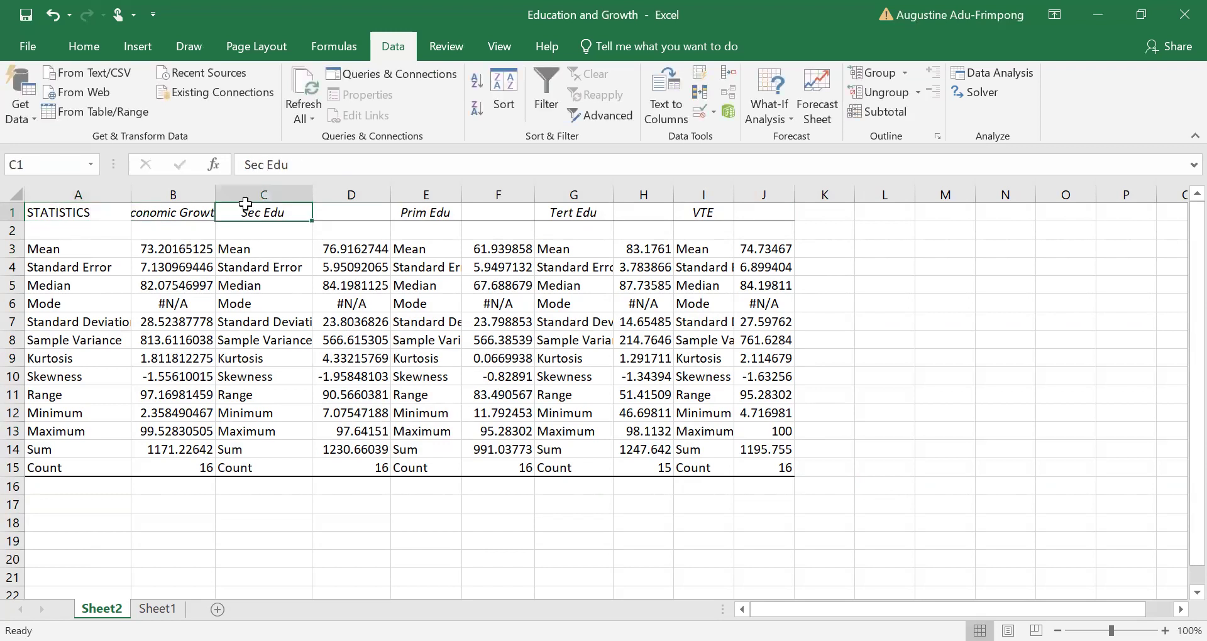
double_click(248, 215)
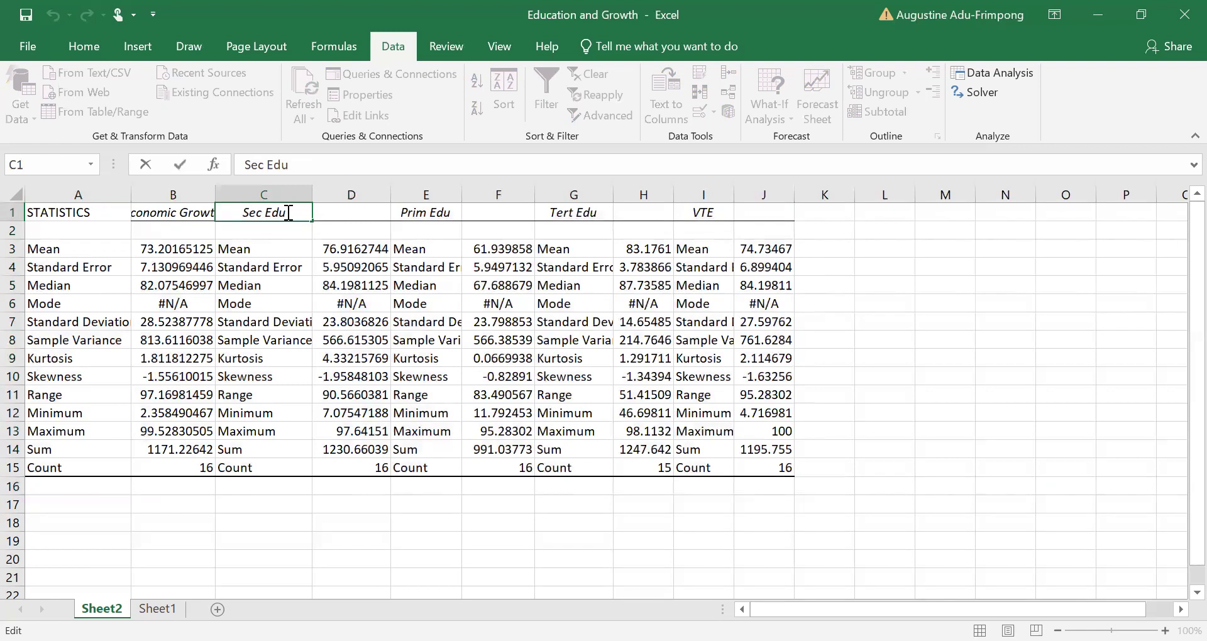
drag(288, 213, 239, 212)
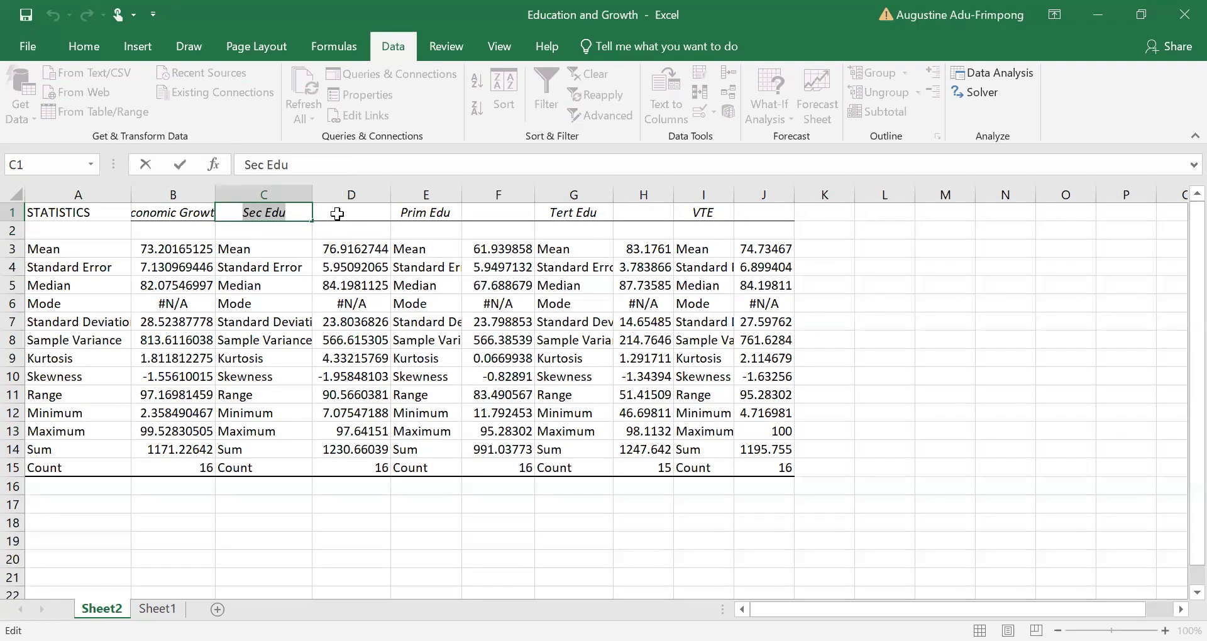
click(350, 216)
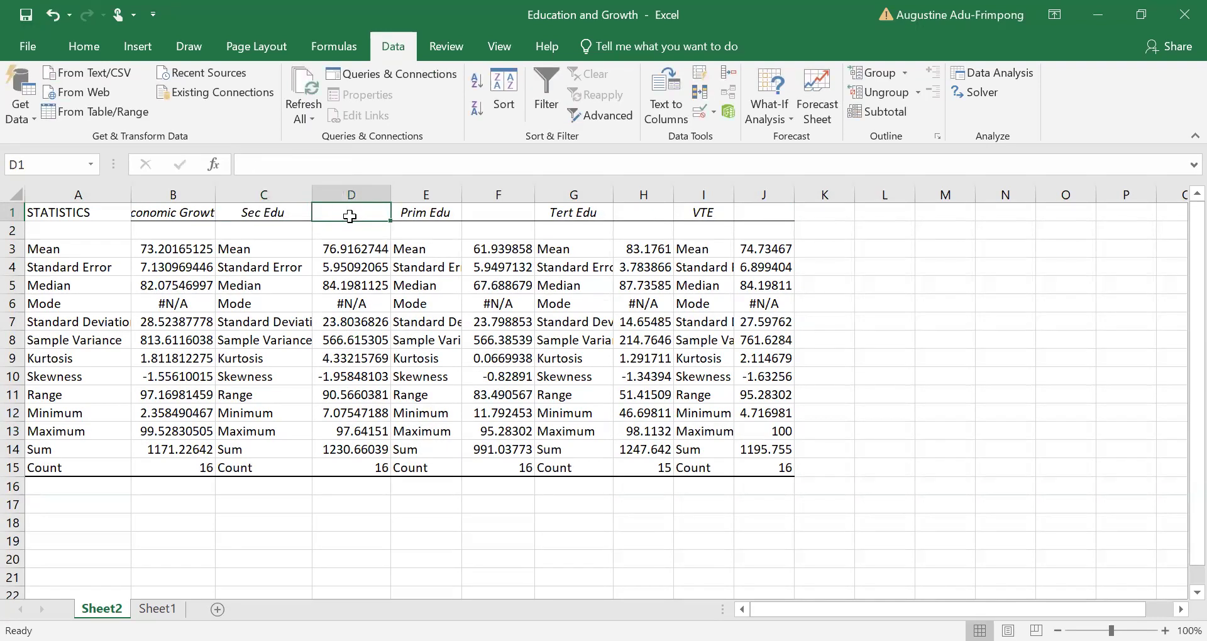
key(ctrl+v)
- Delete column C, which repeats the statistic names for Sec Edu
click(244, 196)
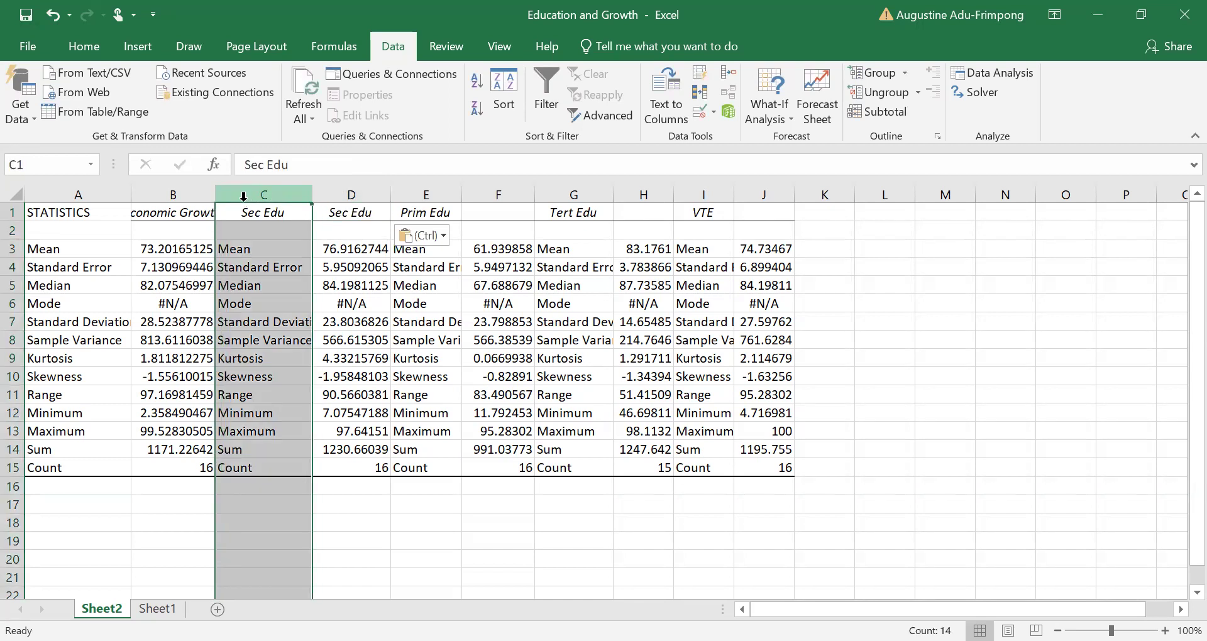
right_click(244, 196)
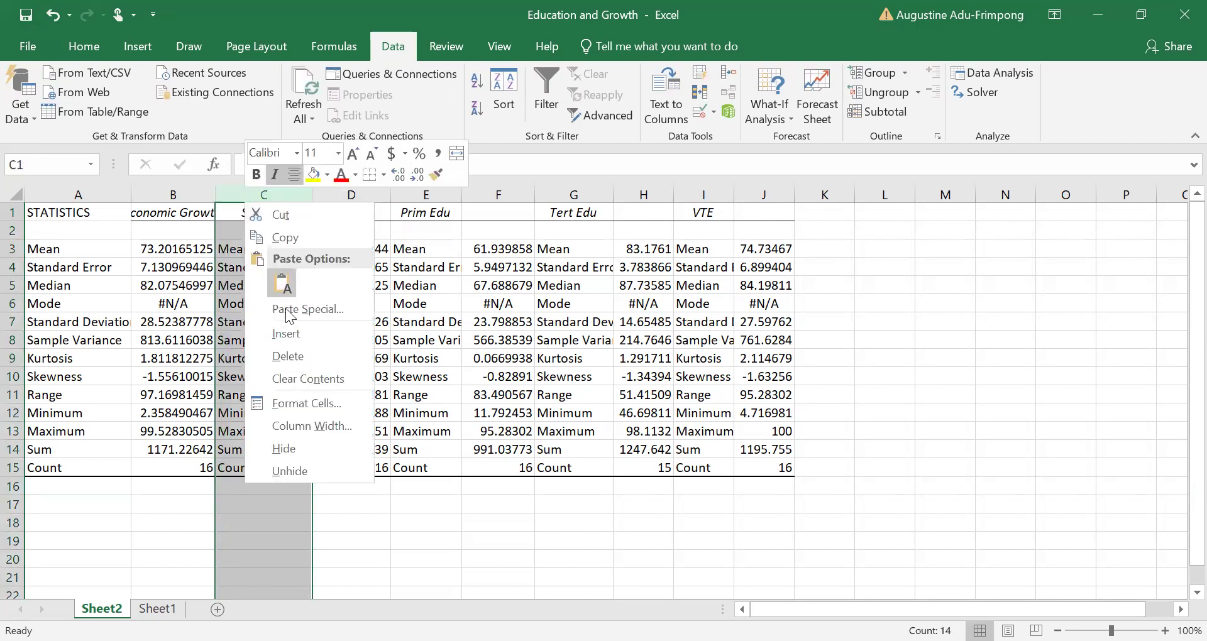
click(291, 359)
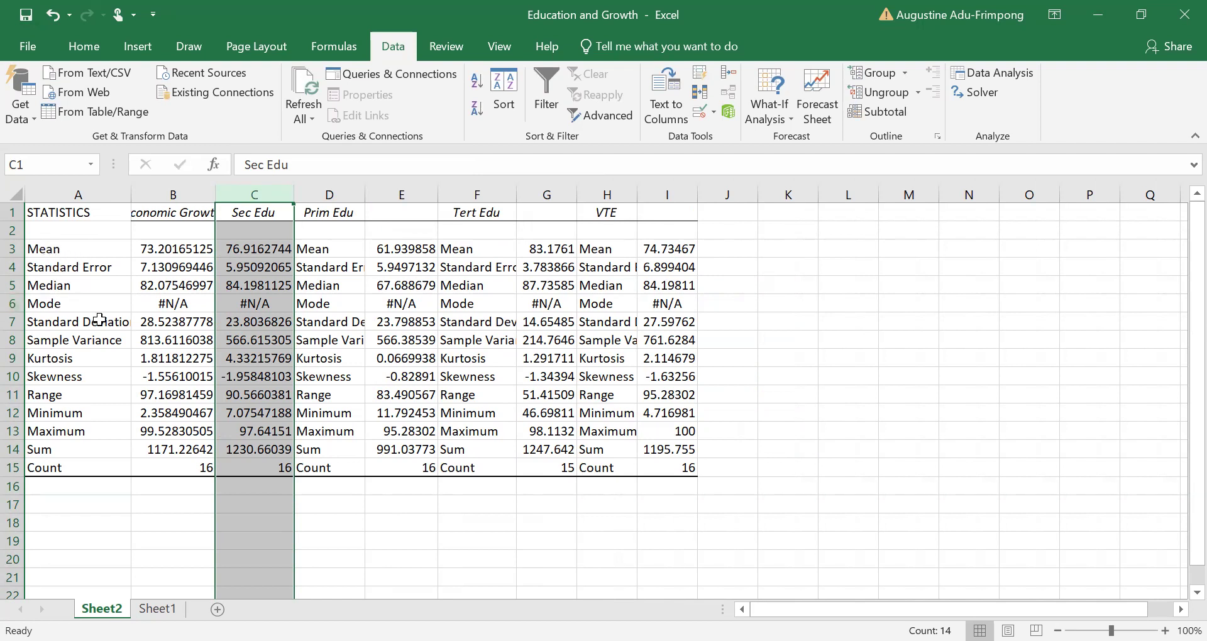
- Move the Prim Edu heading from D1 to E1, above its values
click(325, 215)
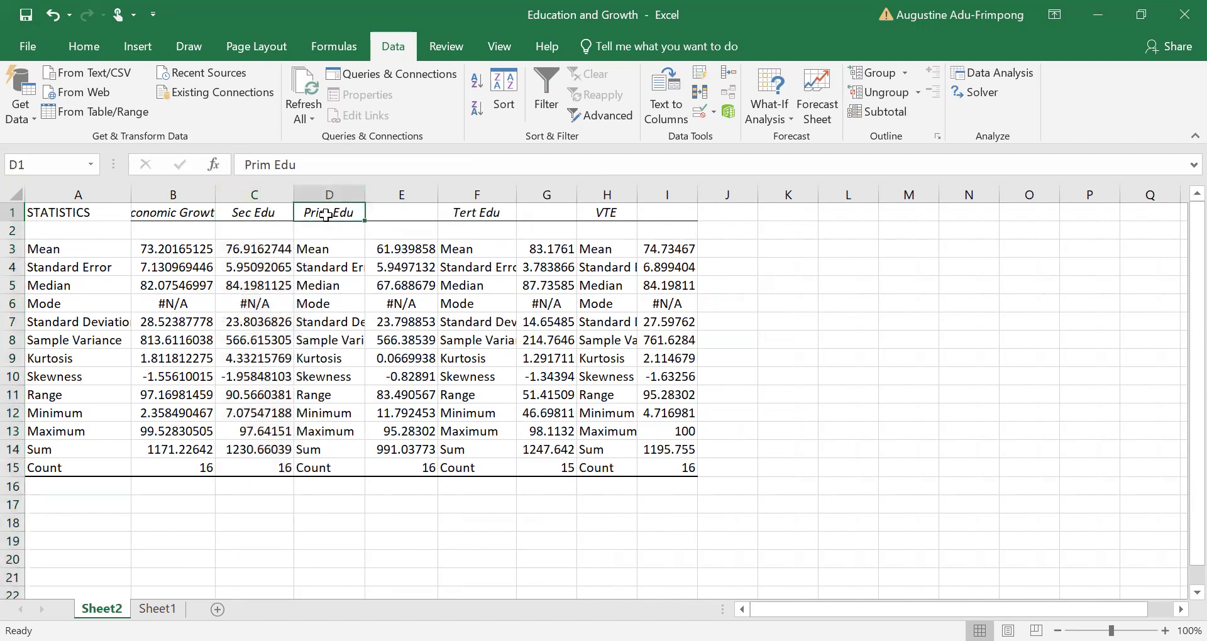
key(ctrl+c)
click(400, 216)
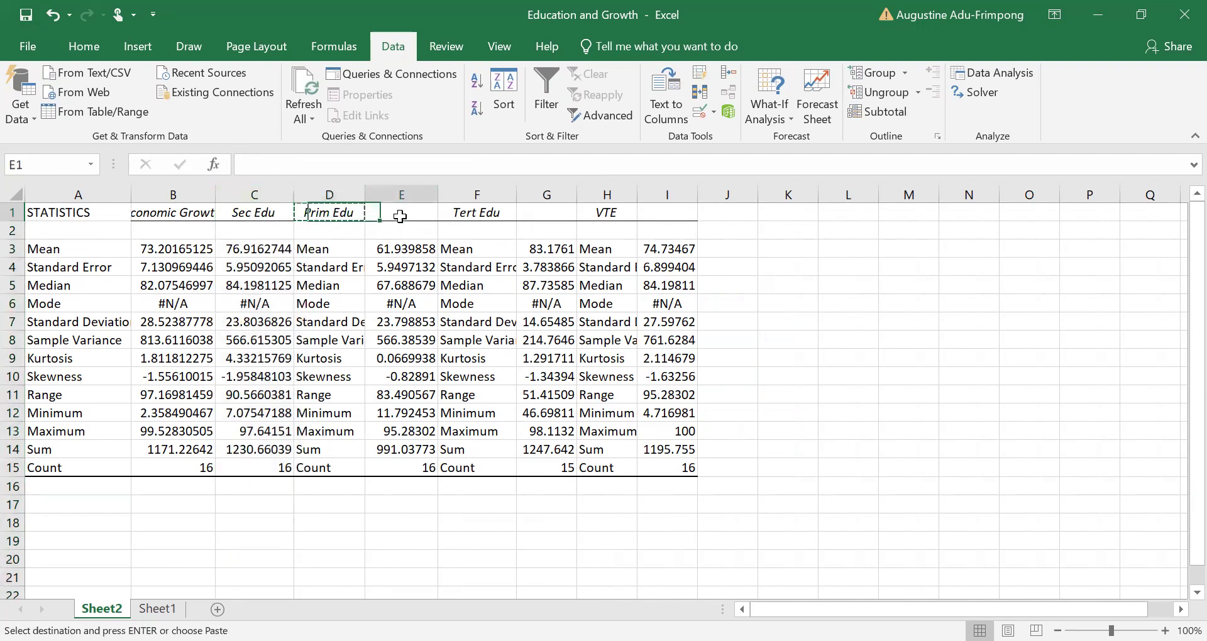
key(Return)
- Delete column D, which repeats the statistic names for Prim Edu
click(315, 188)
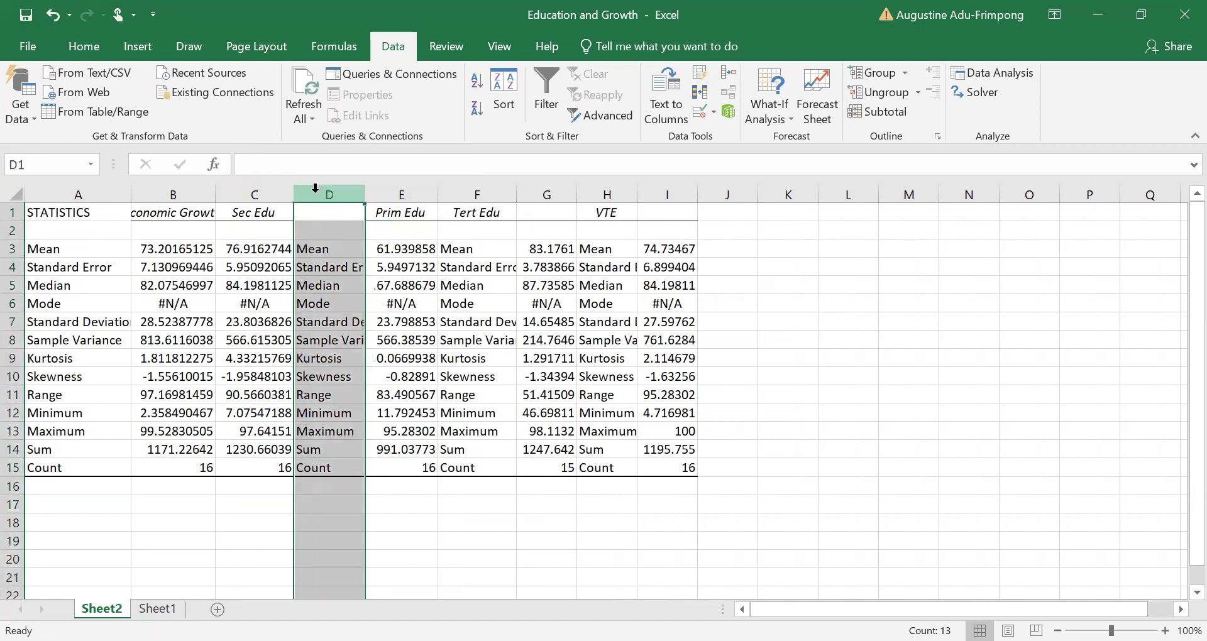
right_click(315, 188)
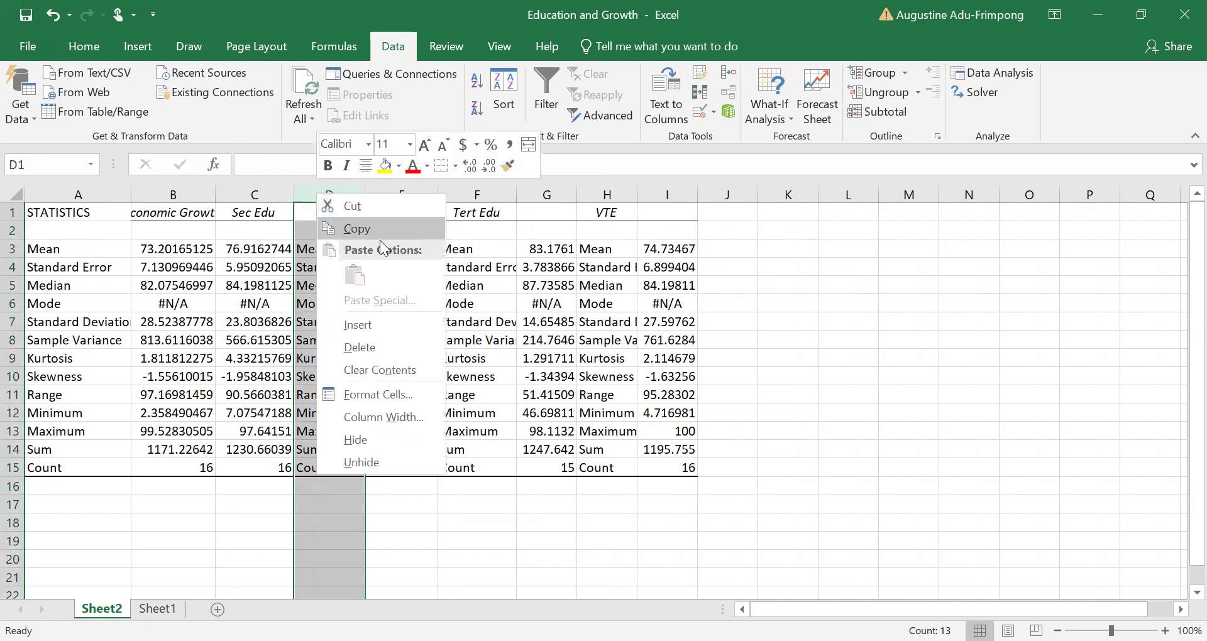
click(360, 347)
- Move the Tert Edu heading from E1 to F1, above its values
click(409, 214)
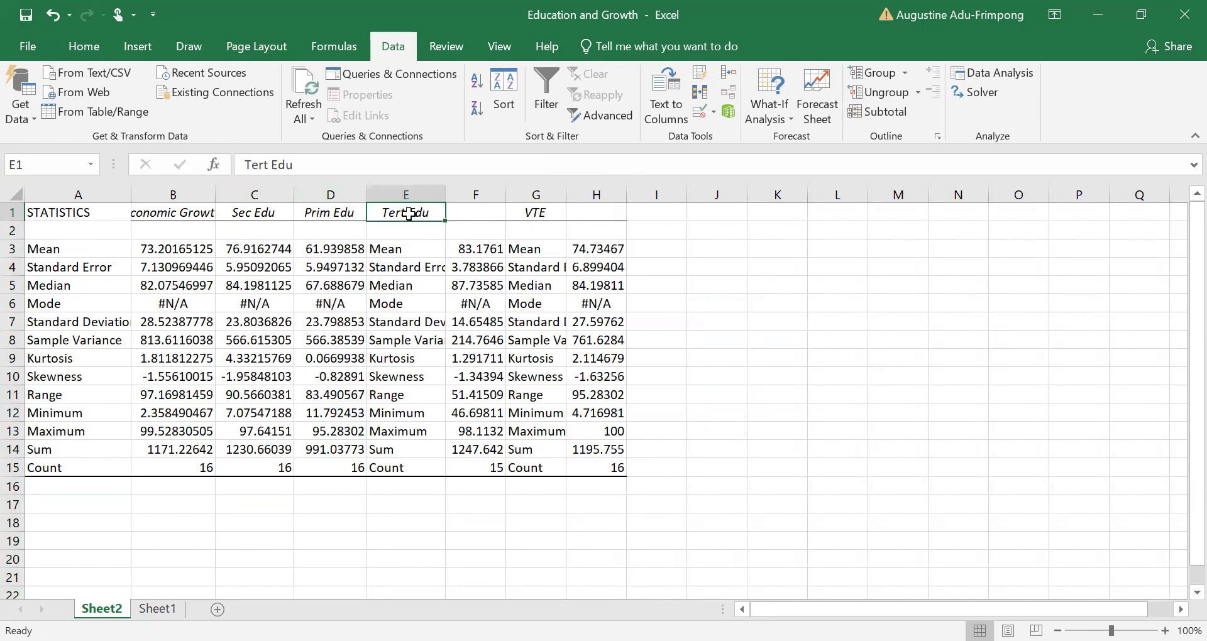
key(ctrl+x)
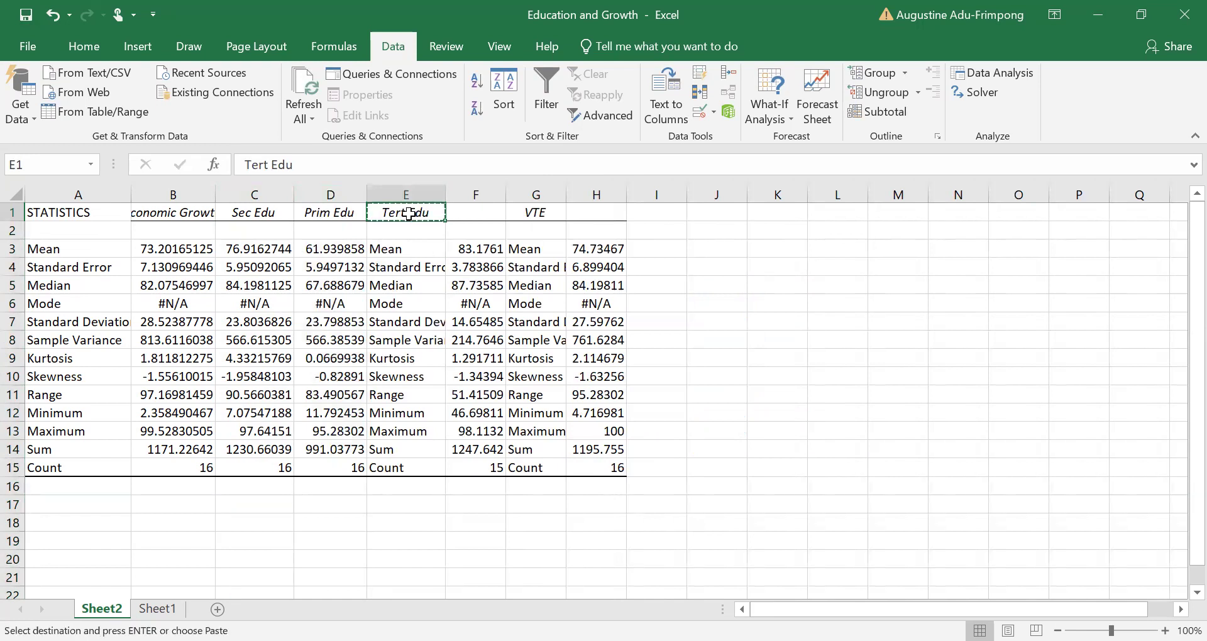
click(481, 214)
key(Return)
- Delete column E, which repeats the statistic names for Tert Edu
click(399, 195)
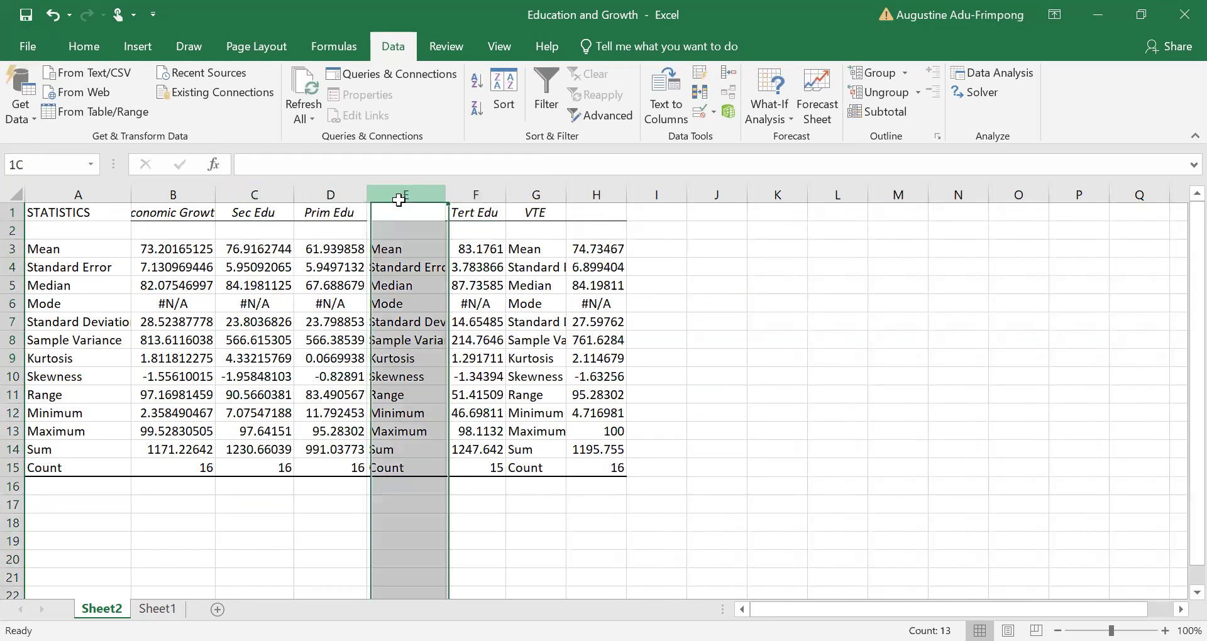
right_click(400, 198)
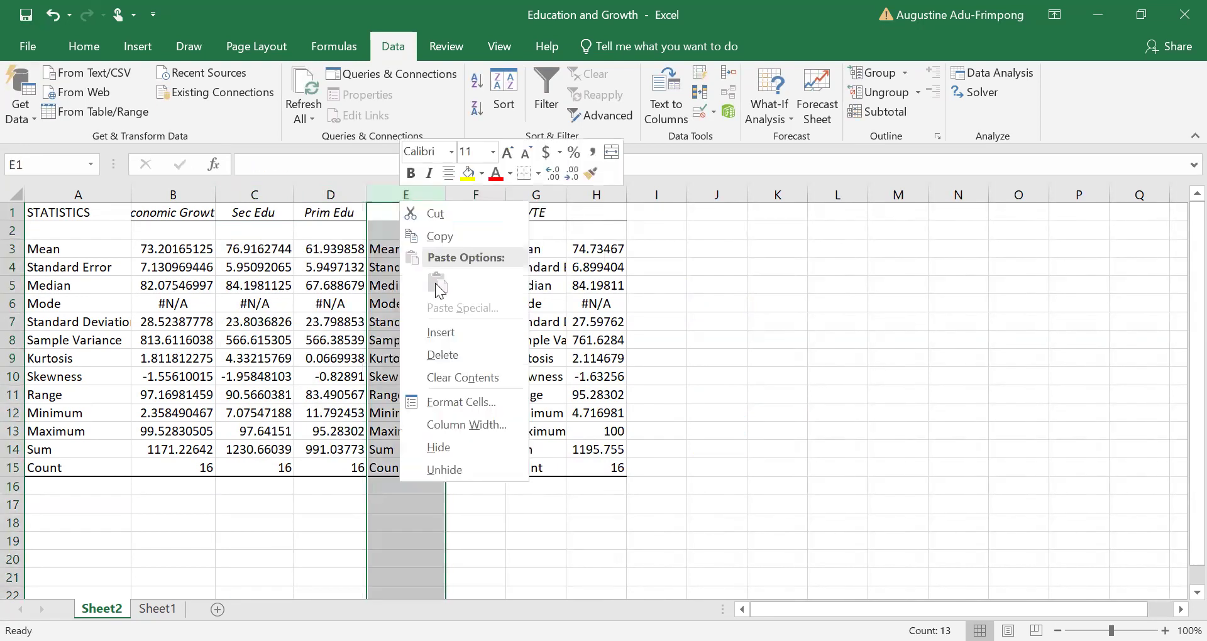
click(445, 362)
- Move the VTE heading from F1 to G1, above its values
click(463, 214)
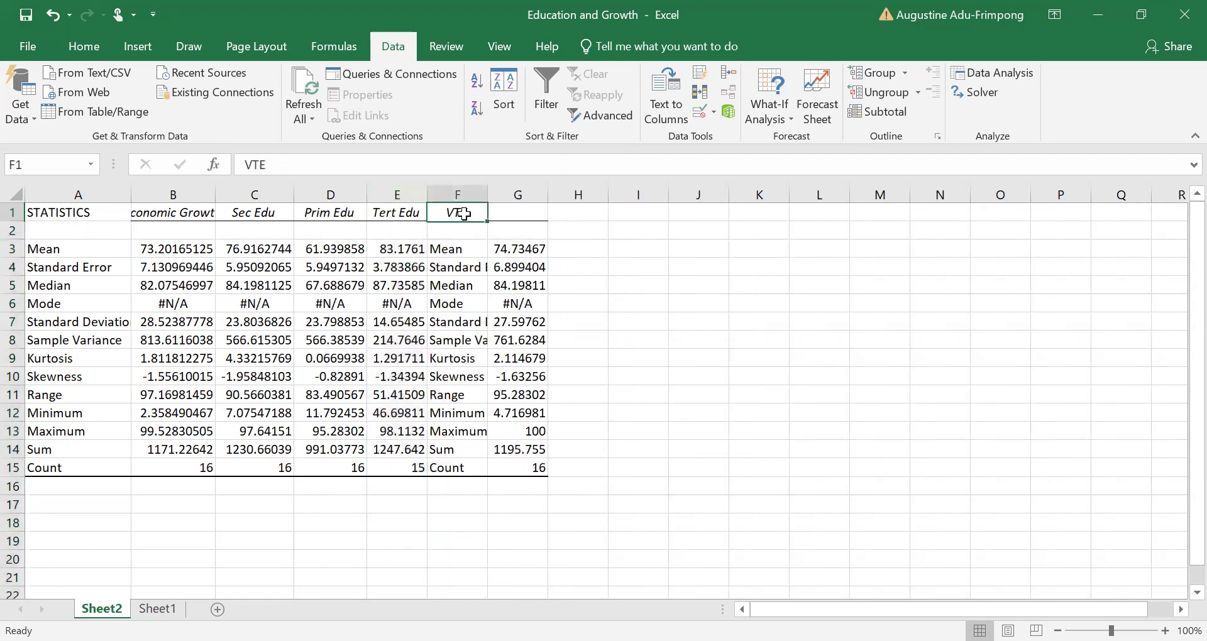
key(ctrl+x)
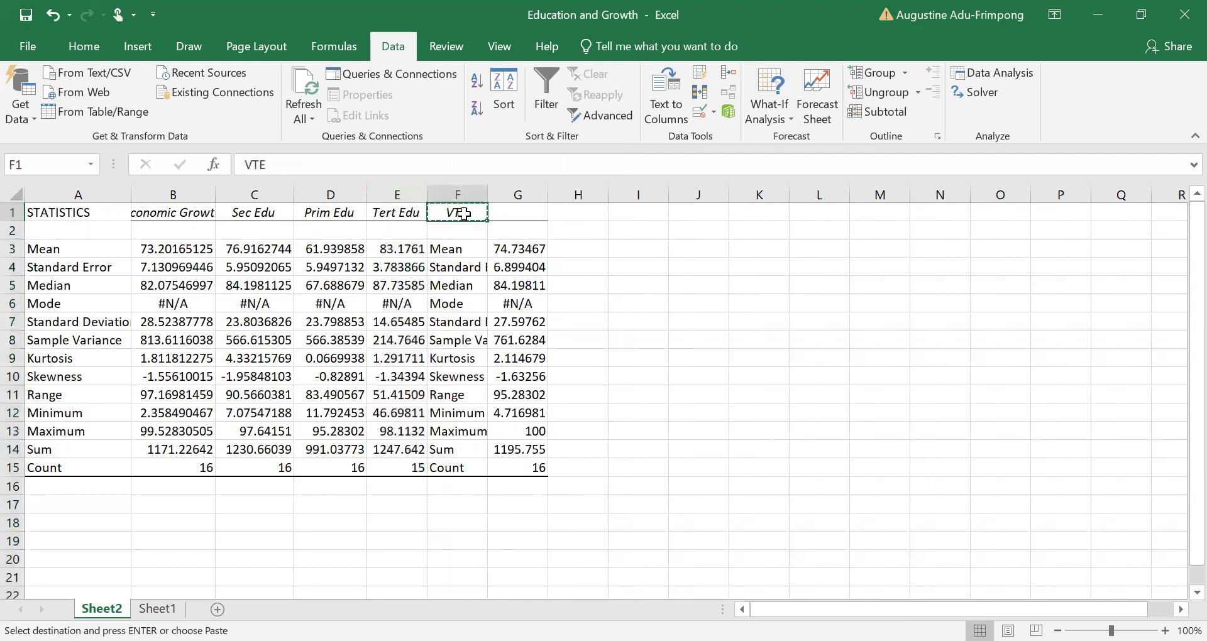
click(521, 212)
key(Return)
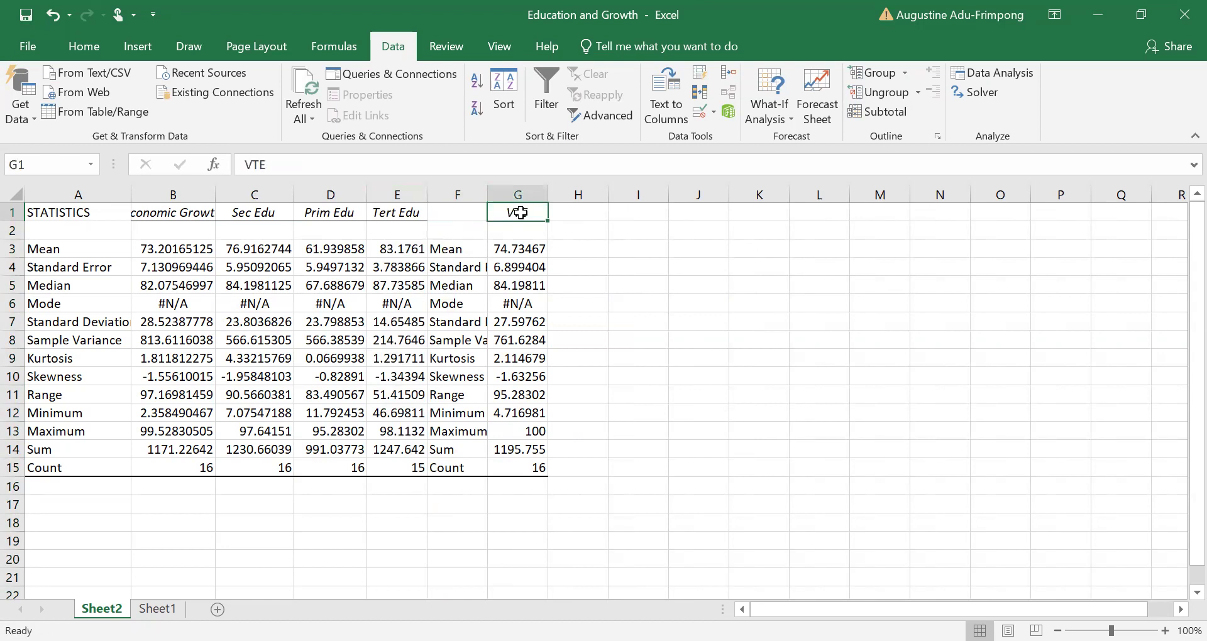
- Delete column F, which repeats the statistic names for VTE
click(449, 193)
right_click(449, 192)
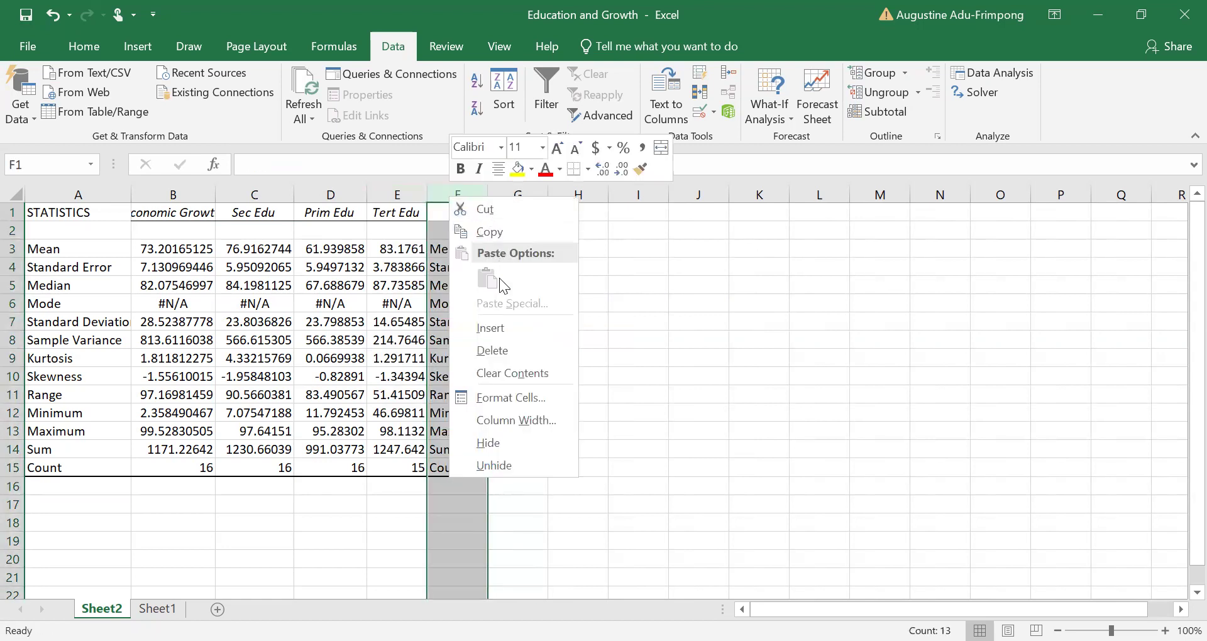
click(503, 346)
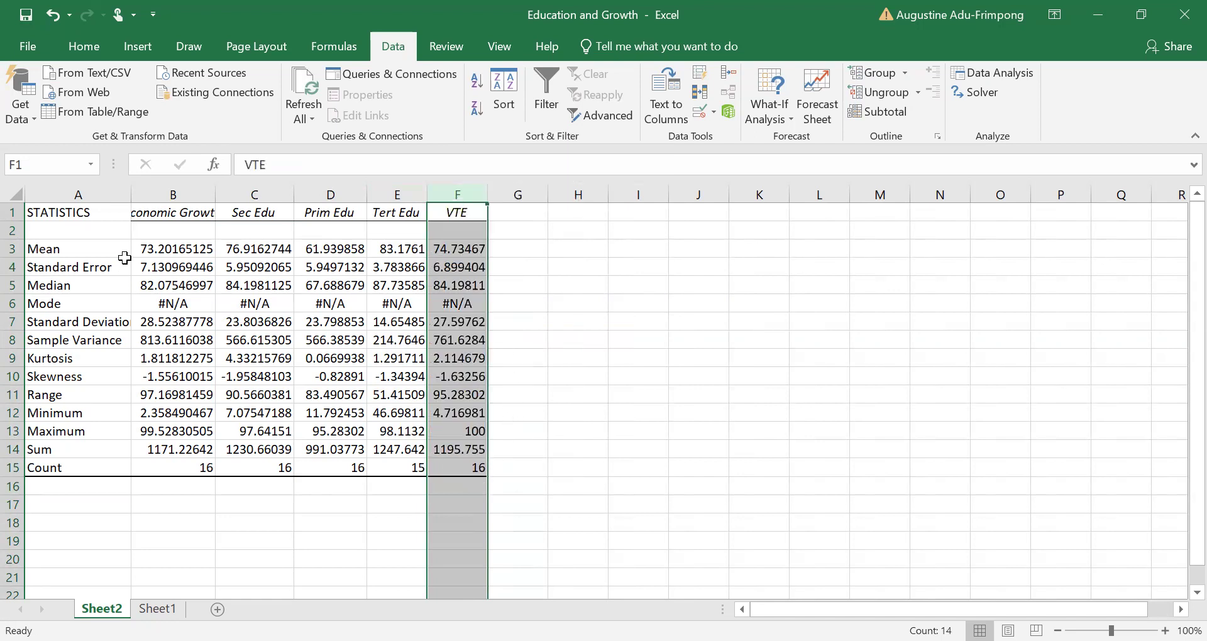
- Widen columns A through F so the statistic names, the headings and the values fit in full
drag(131, 197, 157, 195)
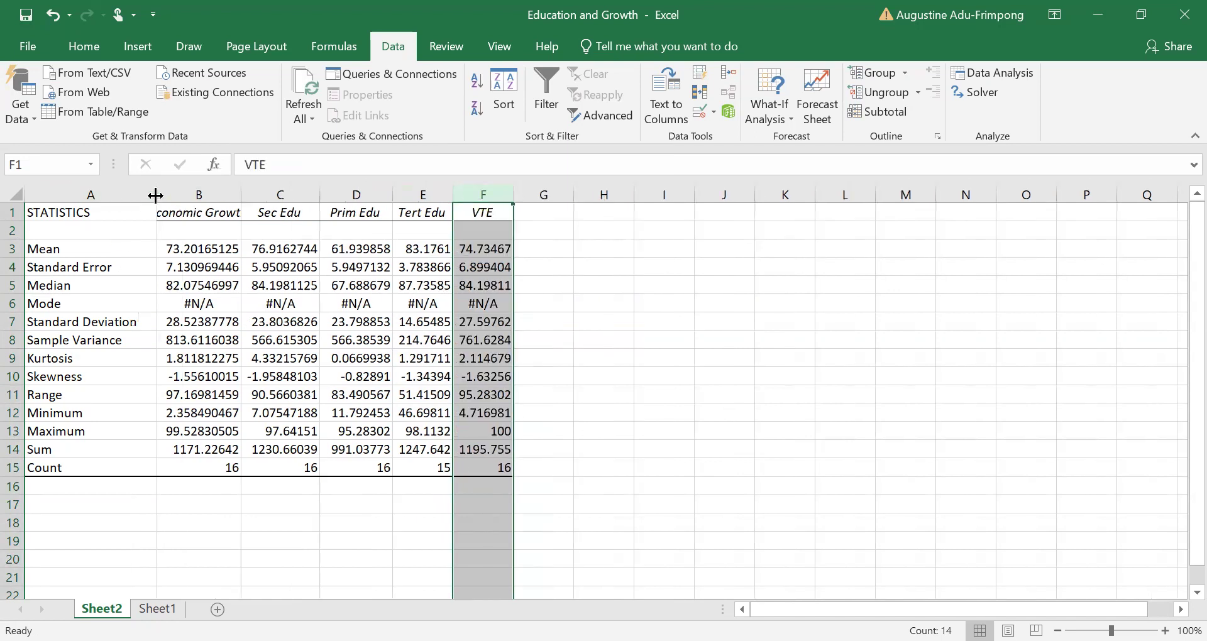
drag(240, 194, 266, 195)
drag(342, 195, 583, 195)
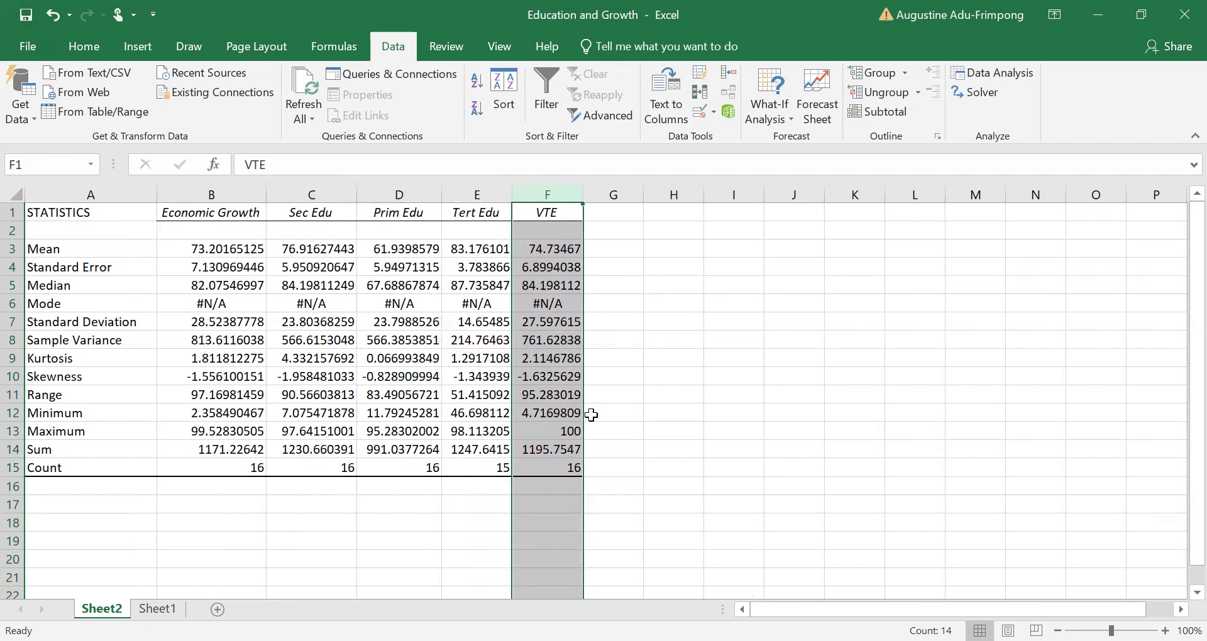
drag(581, 466, 562, 401)
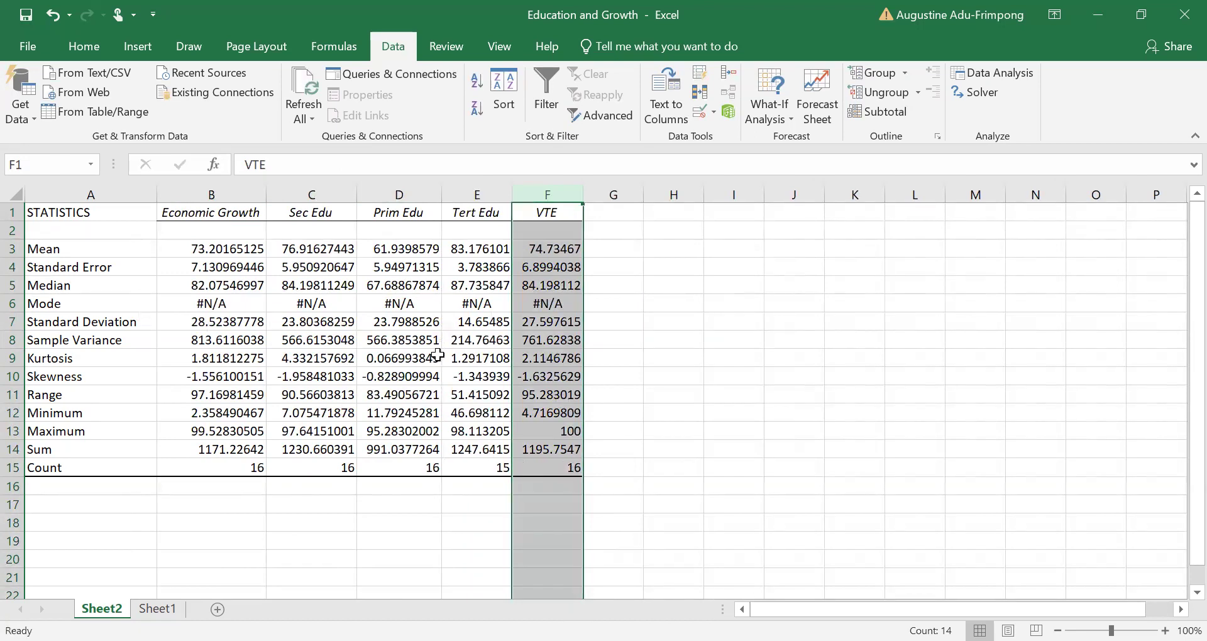
- Copy the whole statistics table A1:F15 and switch to another open window
click(42, 213)
drag(38, 212, 577, 468)
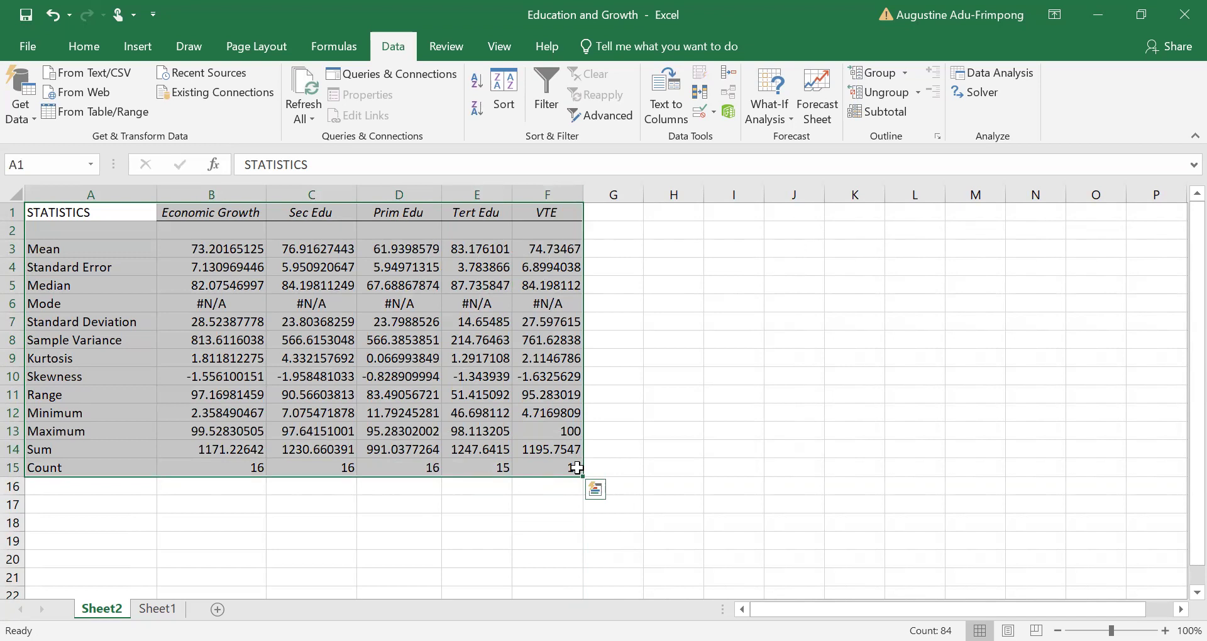
key(ctrl+c)
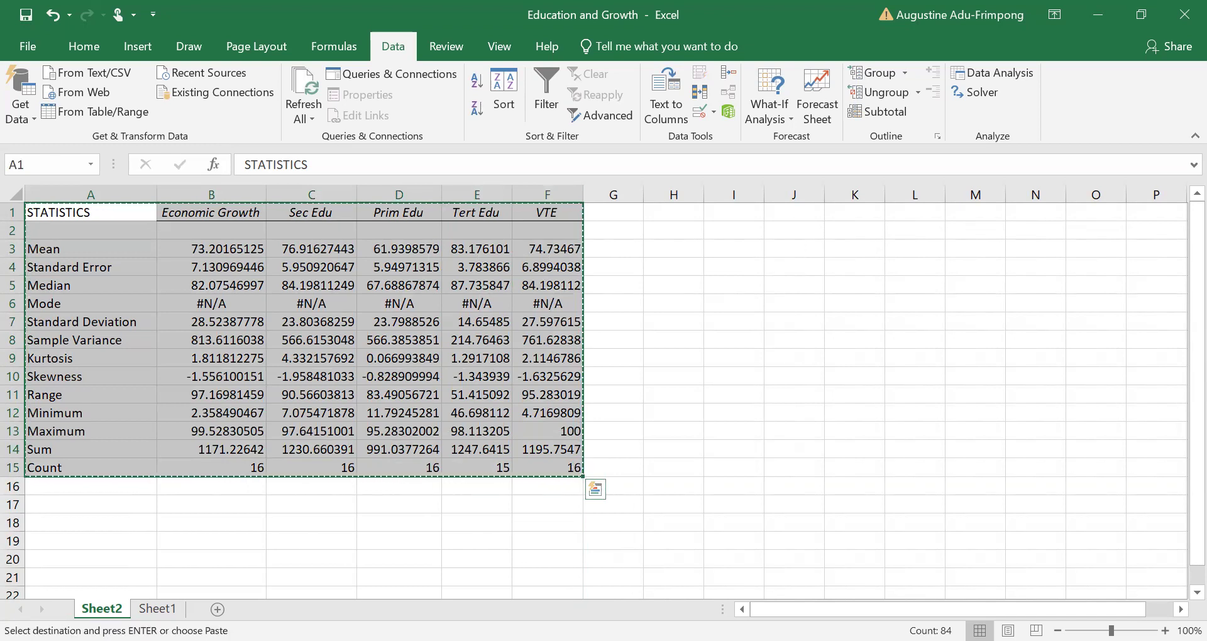
key(alt+Tab)
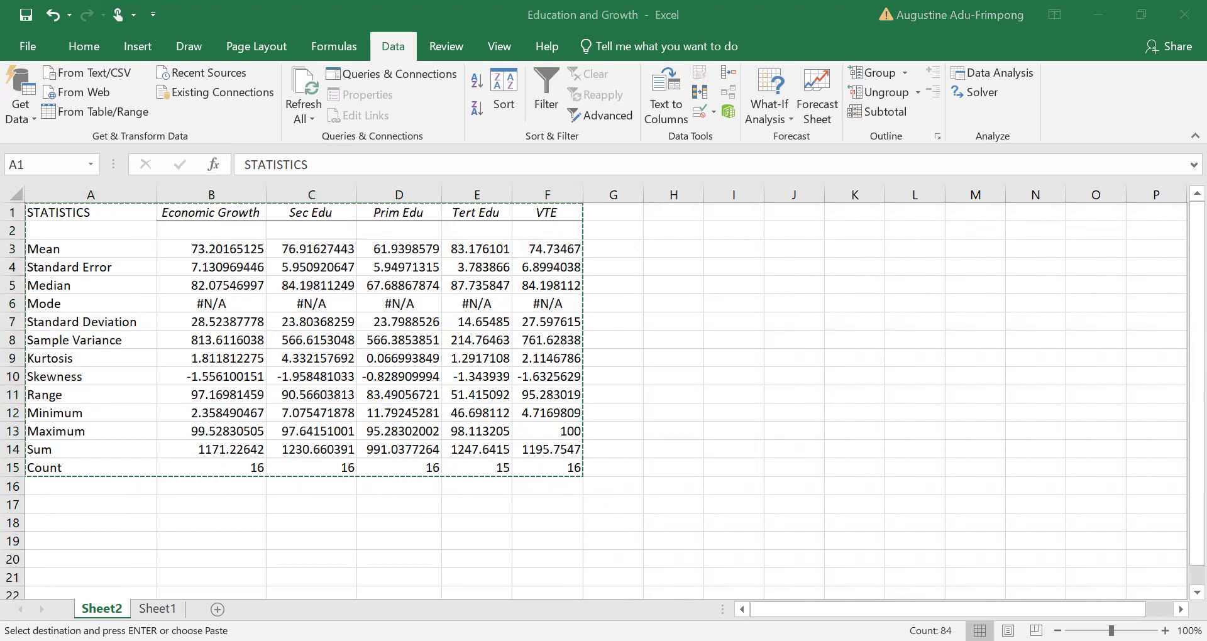